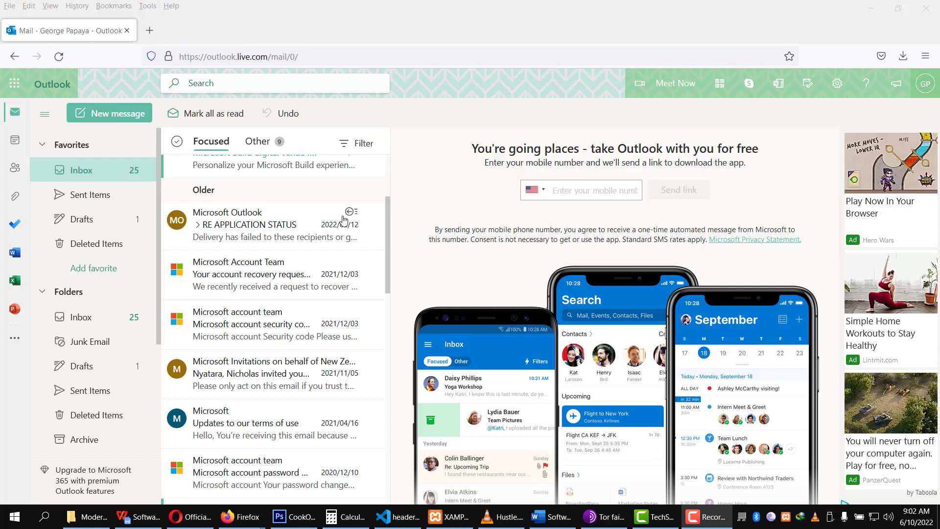
- Switch from the Outlook mailbox to Word online and create a new blank document
{"action": "left_click", "coordinate": [17, 254]}
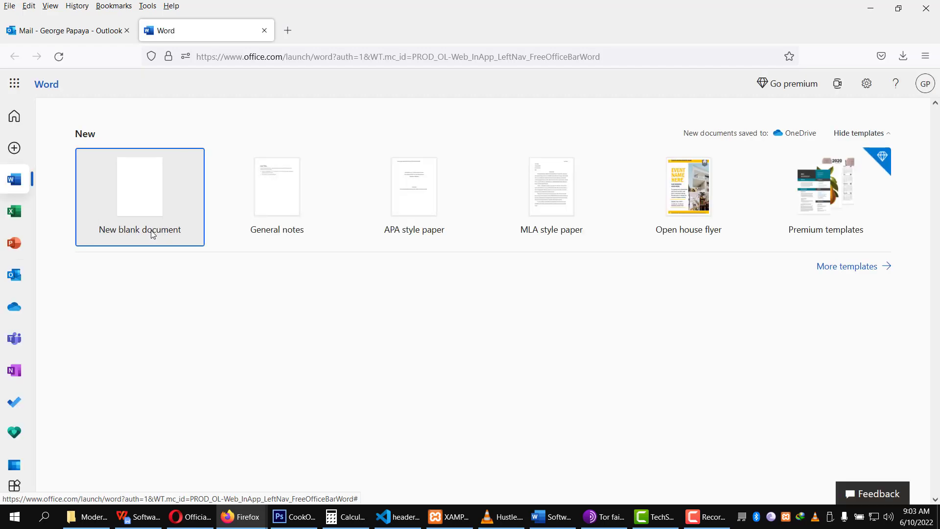
{"action": "left_click", "coordinate": [152, 234]}
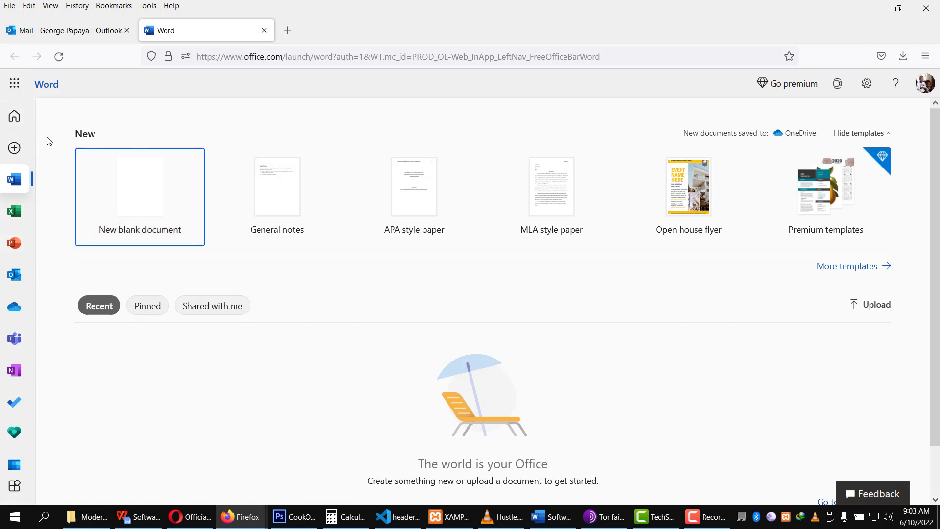
{"action": "left_click", "coordinate": [15, 84]}
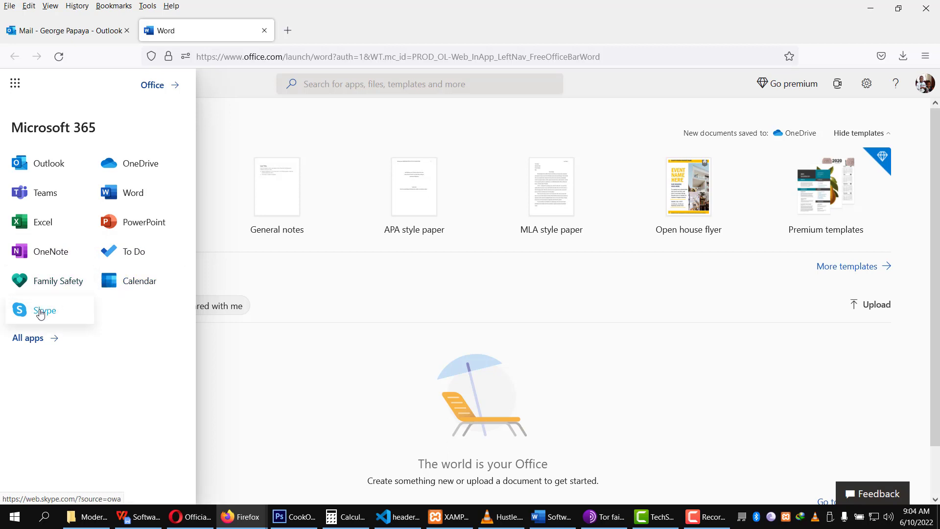
{"action": "left_click", "coordinate": [569, 325]}
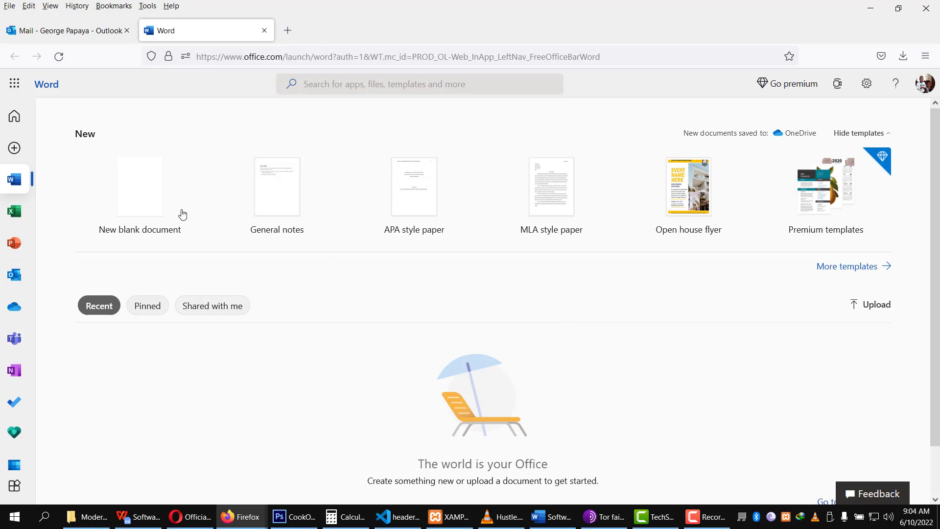
{"action": "left_click", "coordinate": [144, 188]}
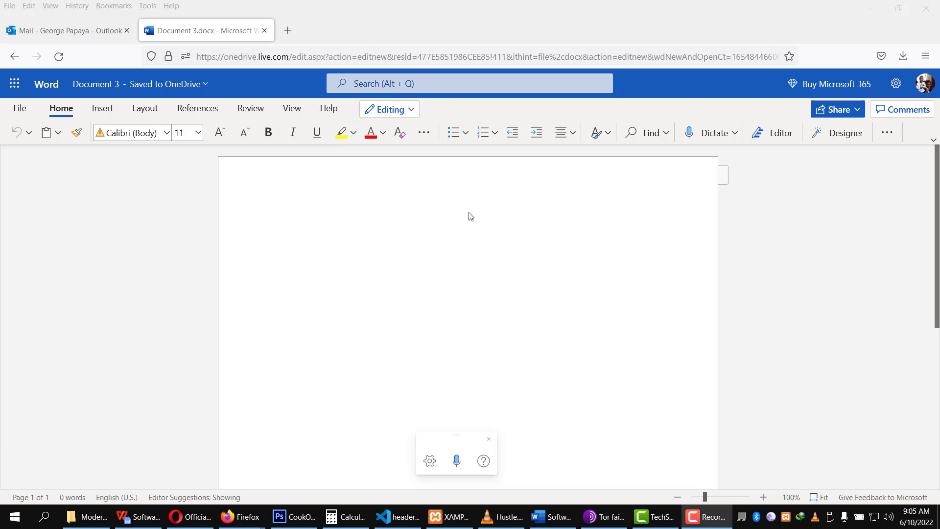
- Rename the new document as TUTTraining
{"action": "left_click", "coordinate": [205, 91]}
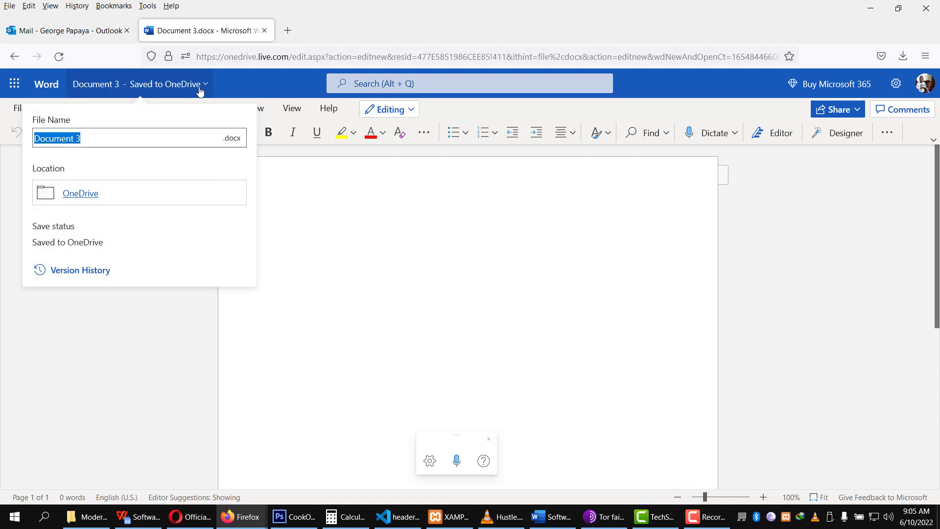
{"action": "left_click", "coordinate": [145, 142]}
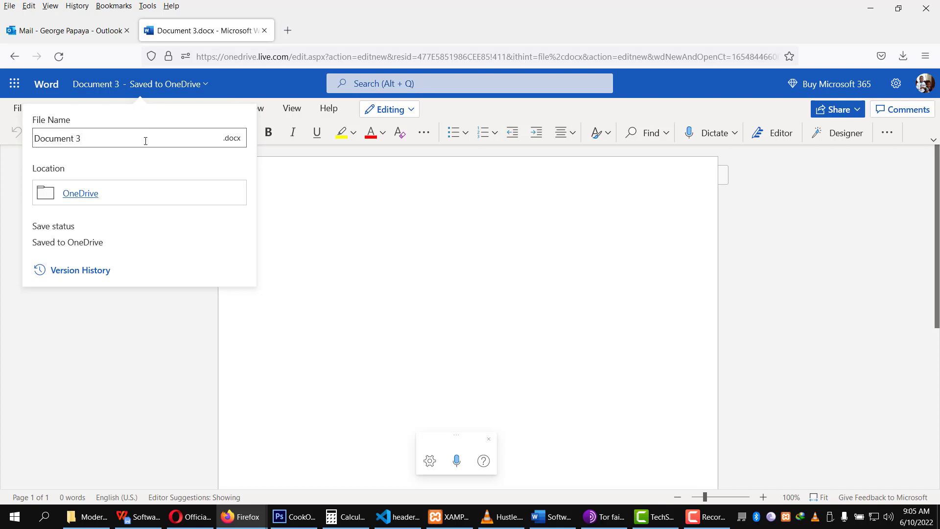
{"action": "key", "text": "BackSpace"}
{"action": "key", "text": "BackSpace"}
{"action": "key", "text": "BackSpace"}
{"action": "key", "text": "BackSpace"}
{"action": "key", "text": "BackSpace"}
{"action": "key", "text": "BackSpace"}
{"action": "key", "text": "BackSpace"}
{"action": "key", "text": "BackSpace"}
{"action": "key", "text": "BackSpace"}
{"action": "key", "text": "BackSpace"}
{"action": "type", "text": "TUTTraining"}
{"action": "left_click", "coordinate": [406, 223]}
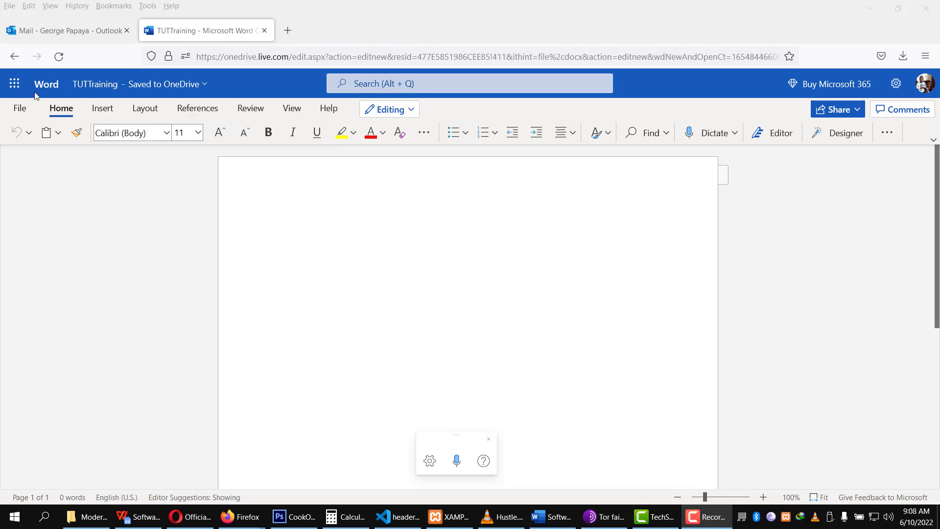
- Examine the document's file commands and the list of available Microsoft 365 apps
{"action": "left_click", "coordinate": [23, 111]}
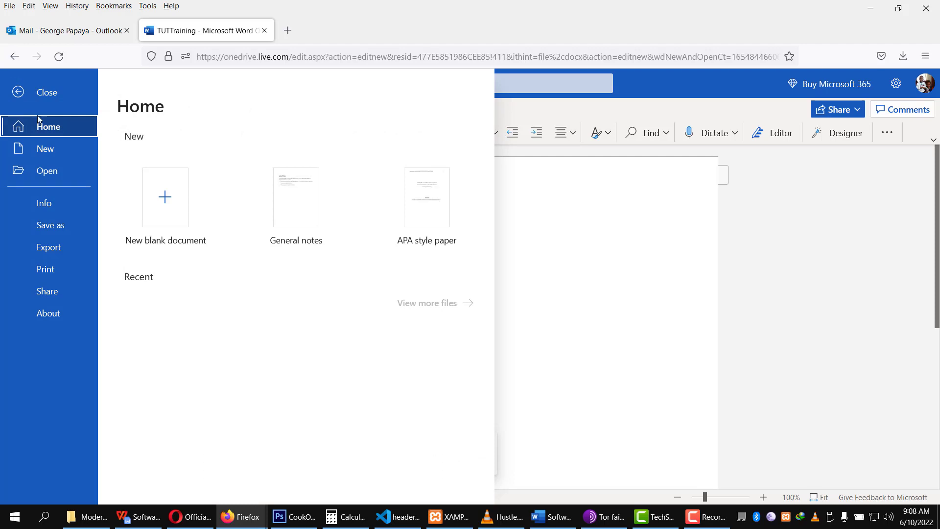
{"action": "left_click", "coordinate": [830, 217]}
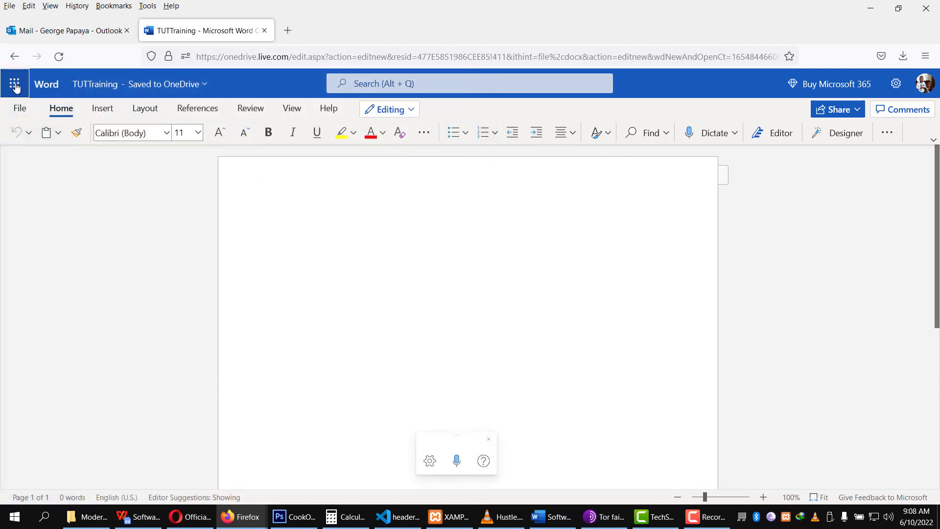
{"action": "left_click", "coordinate": [19, 109]}
{"action": "left_click", "coordinate": [15, 82]}
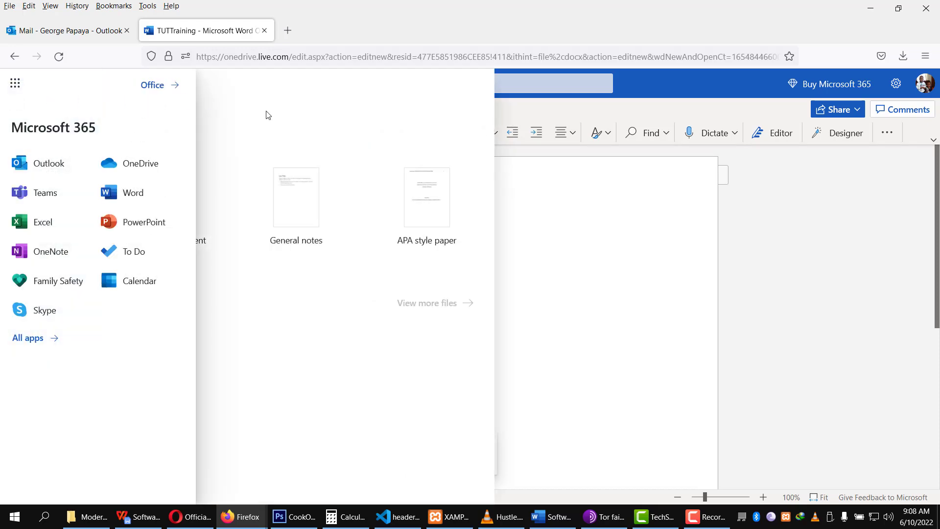
{"action": "left_click", "coordinate": [602, 206]}
{"action": "left_click", "coordinate": [10, 111]}
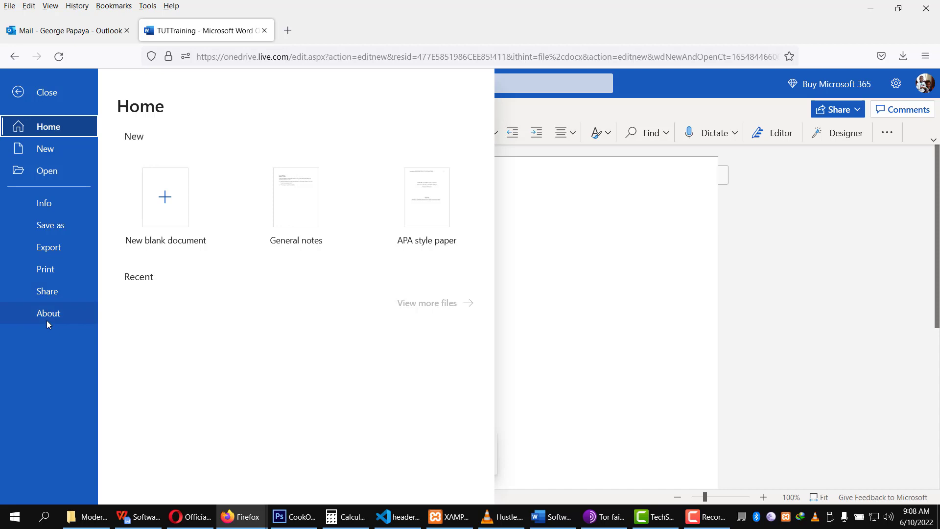
{"action": "left_click", "coordinate": [576, 273]}
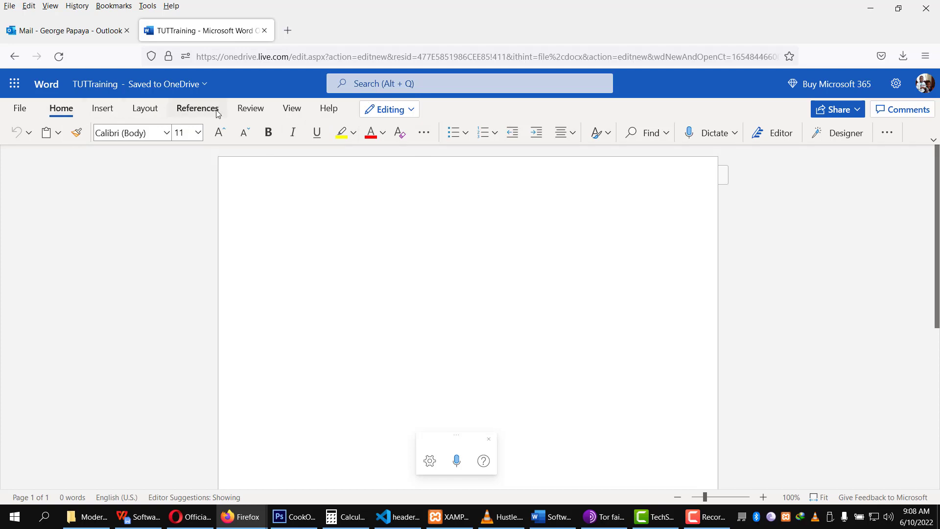
- Examine the Review, View, Help and Home commands, the blank page, and the available editing modes
{"action": "left_click", "coordinate": [265, 113]}
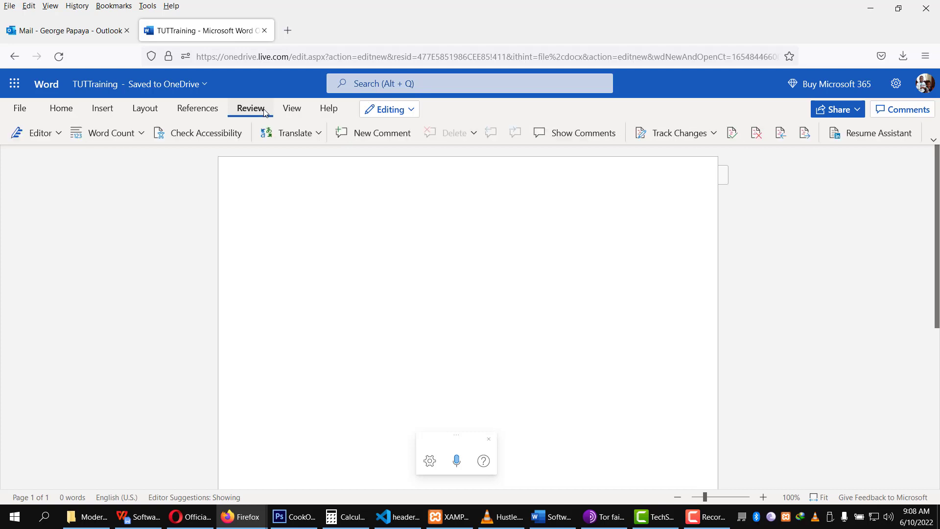
{"action": "left_click", "coordinate": [293, 113]}
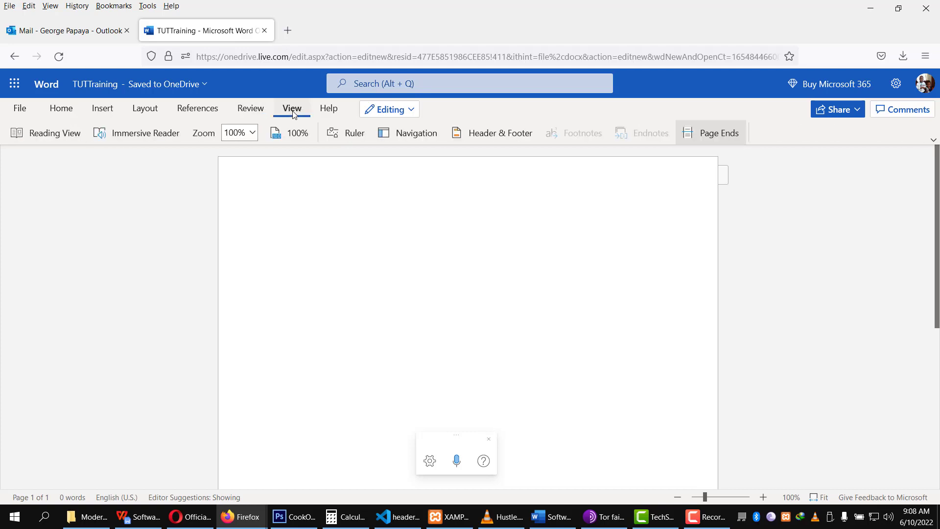
{"action": "left_click", "coordinate": [326, 113]}
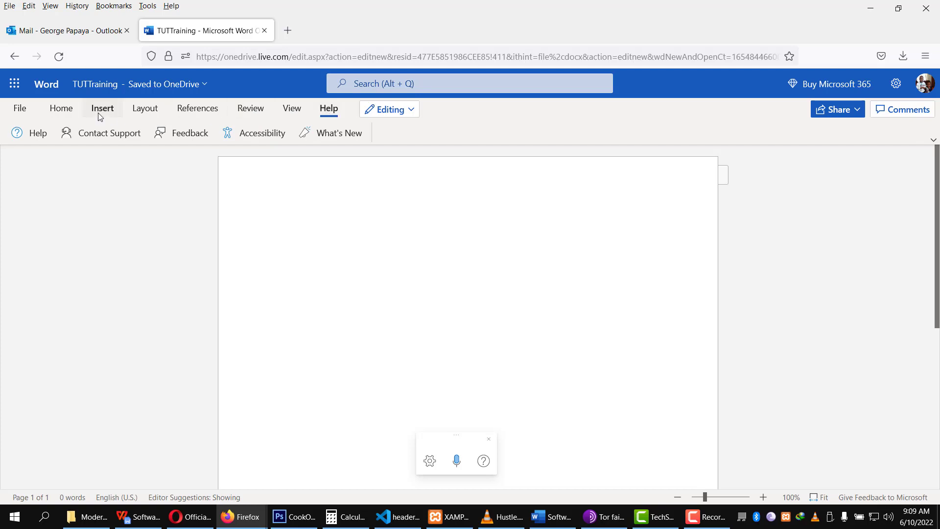
{"action": "left_click", "coordinate": [71, 114]}
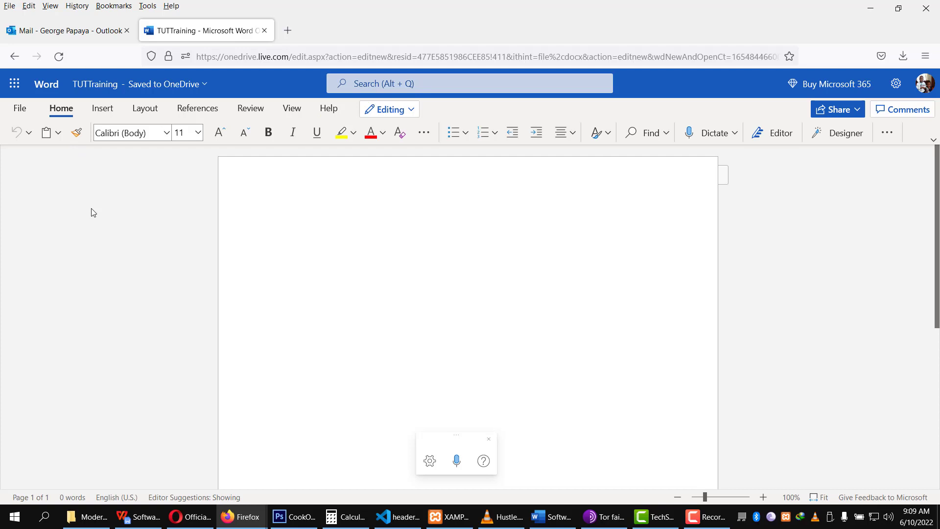
{"action": "scroll", "coordinate": [189, 225], "scroll_direction": "down", "scroll_amount": 5}
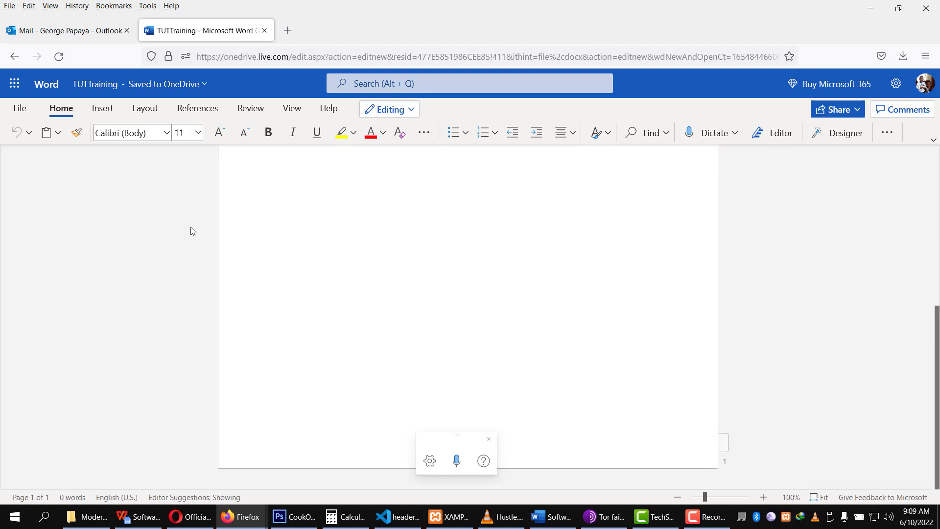
{"action": "scroll", "coordinate": [193, 231], "scroll_direction": "up", "scroll_amount": 5}
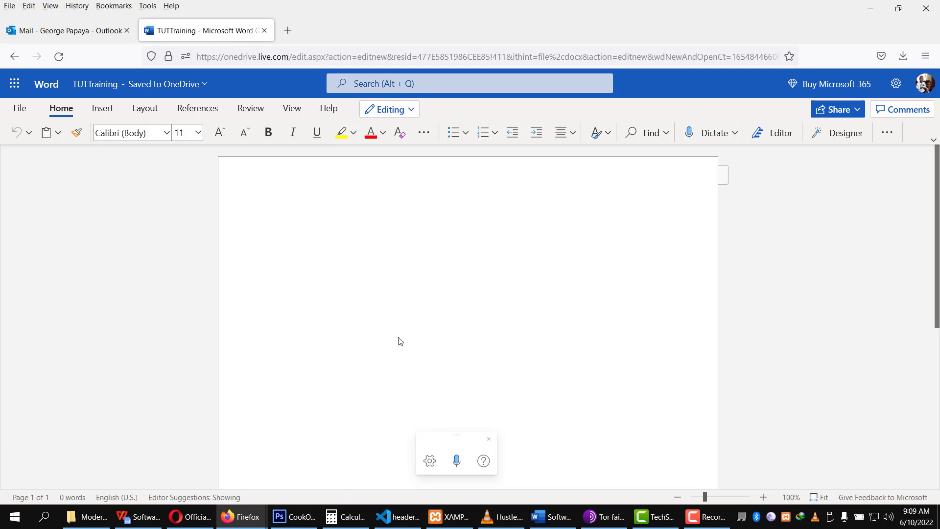
{"action": "left_click", "coordinate": [411, 110]}
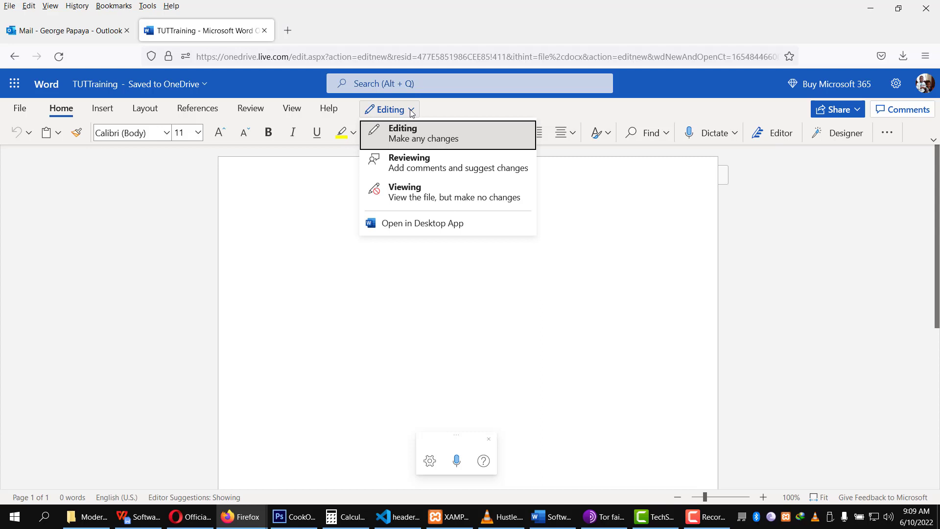
{"action": "left_click", "coordinate": [366, 310]}
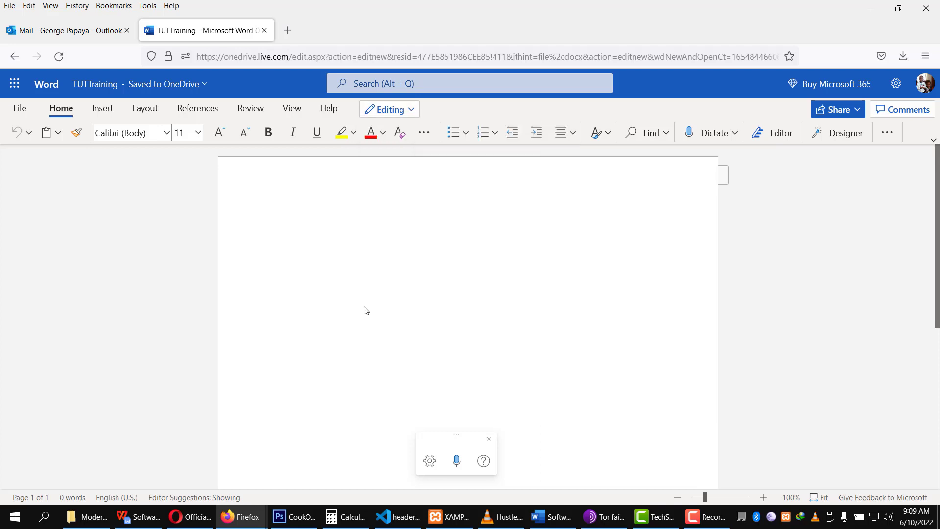
- Open OneDrive from the Microsoft 365 apps, and return to the TUTTraining document to view its additional paragraph options
{"action": "left_click", "coordinate": [15, 84]}
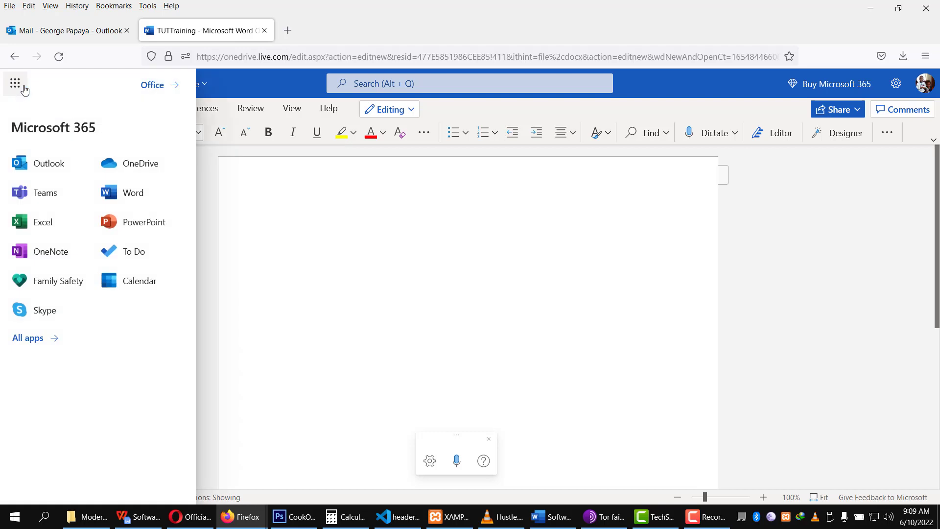
{"action": "left_click", "coordinate": [138, 170]}
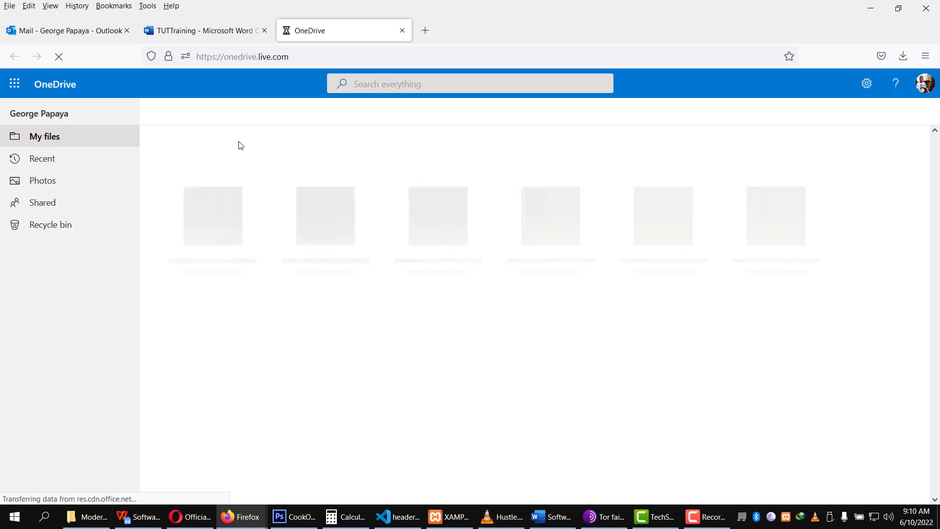
{"action": "left_click", "coordinate": [222, 36]}
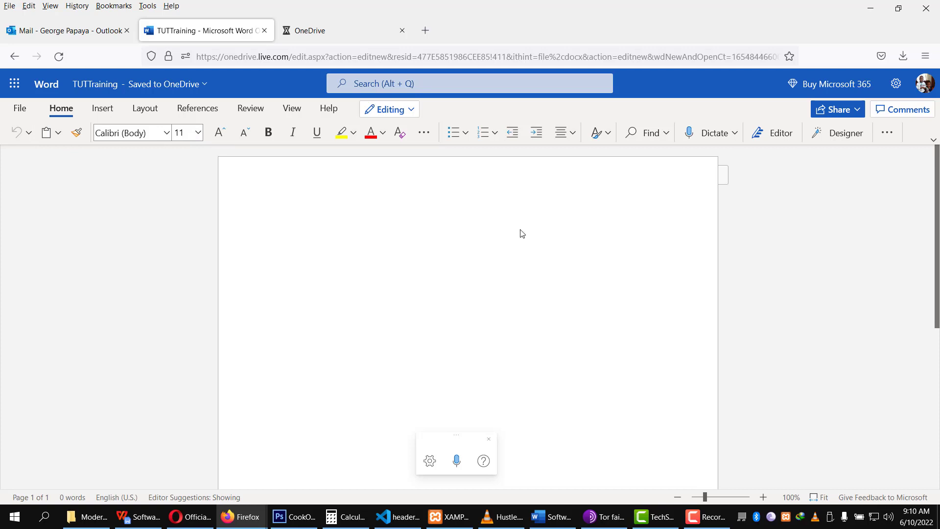
{"action": "left_click", "coordinate": [881, 137]}
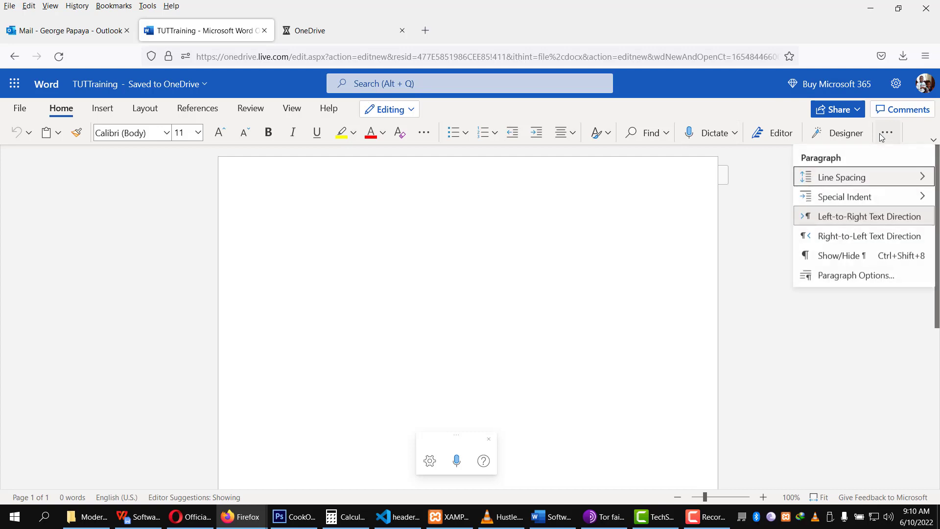
{"action": "left_click", "coordinate": [881, 136]}
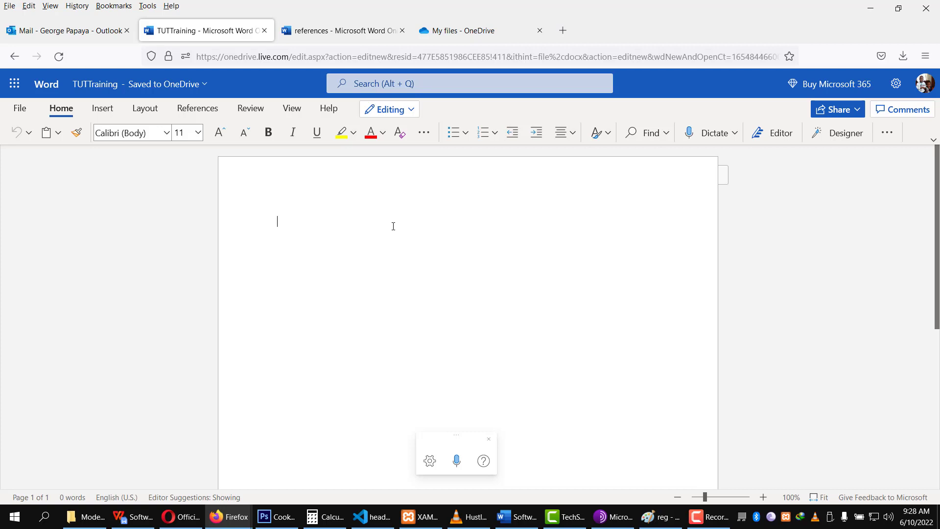
- Enter "Heading" and "Body Text" as the first two lines of the blank document
{"action": "type", "text": "HEAD"}
{"action": "key", "text": "BackSpace"}
{"action": "key", "text": "BackSpace"}
{"action": "key", "text": "BackSpace"}
{"action": "type", "text": "ea"}
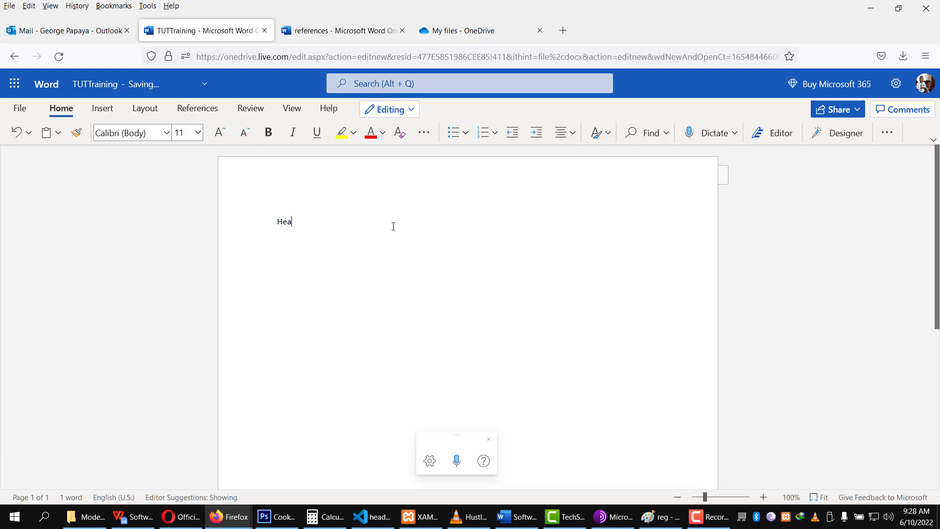
{"action": "type", "text": "ding Bofy"}
{"action": "key", "text": "BackSpace"}
{"action": "key", "text": "BackSpace"}
{"action": "type", "text": "dy Text"}
{"action": "key", "text": "Return"}
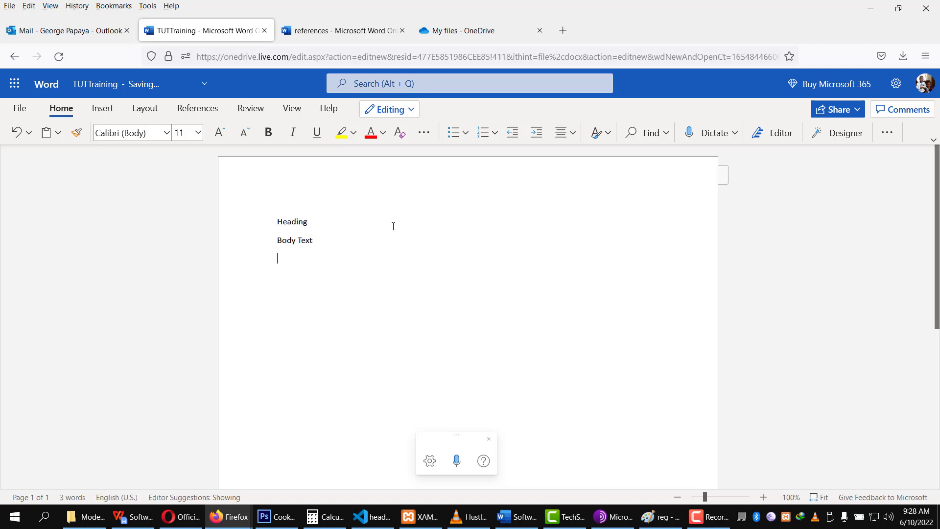
- Add the lines "Bullets", "Bold" and "Underlined" below "Body Text"
{"action": "type", "text": "Bullets"}
{"action": "key", "text": "Return"}
{"action": "type", "text": "BOl"}
{"action": "key", "text": "BackSpace"}
{"action": "key", "text": "BackSpace"}
{"action": "type", "text": "old"}
{"action": "key", "text": "Return"}
{"action": "type", "text": "Underlines"}
{"action": "key", "text": "BackSpace"}
{"action": "type", "text": "d"}
{"action": "key", "text": "Return"}
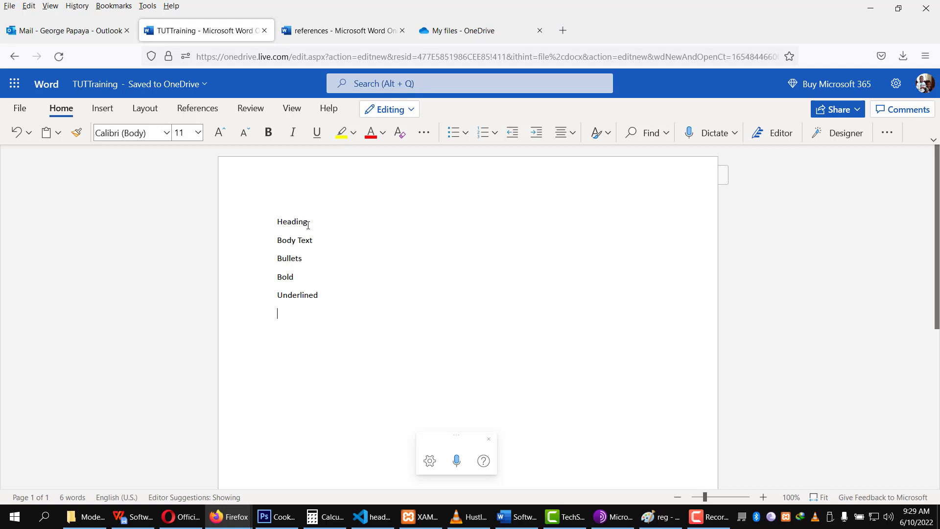
- Apply the Heading 1 style to the "Heading" line
{"action": "left_click_drag", "start_coordinate": [308, 224], "coordinate": [276, 224]}
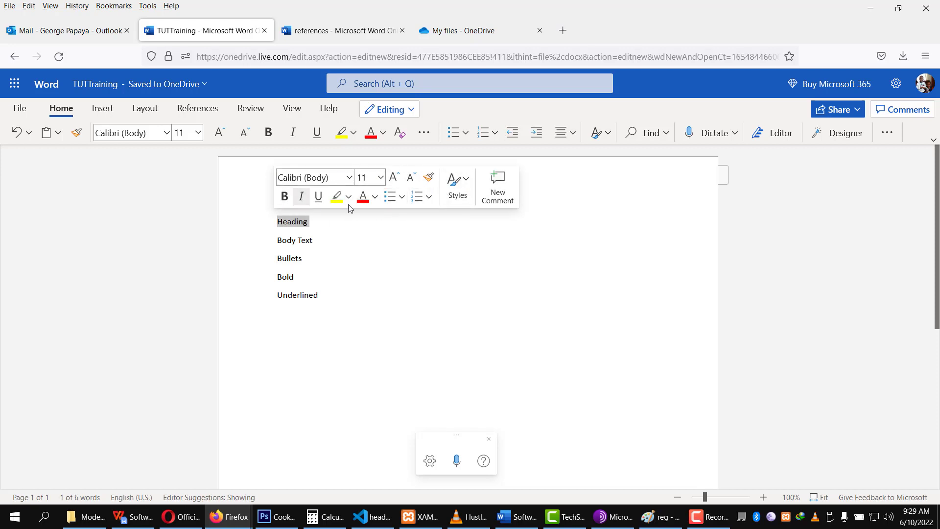
{"action": "left_click", "coordinate": [468, 181]}
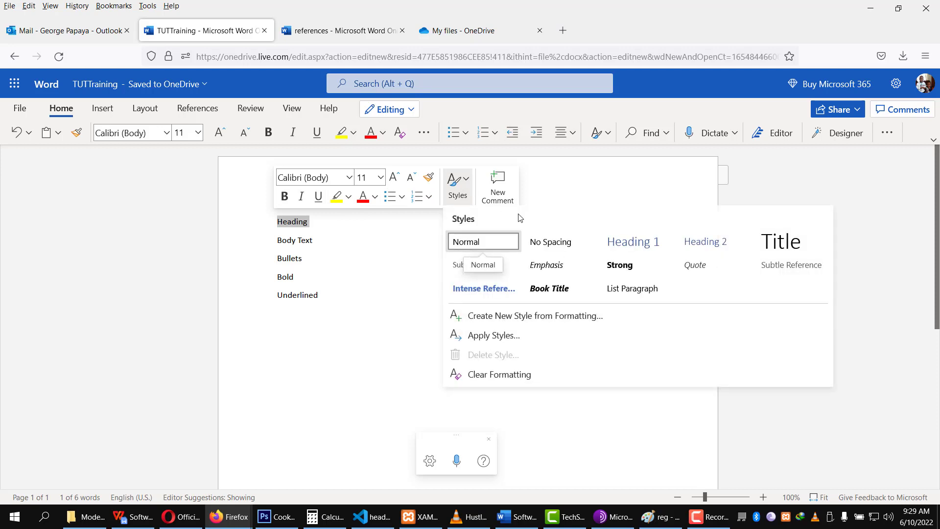
{"action": "left_click", "coordinate": [622, 251]}
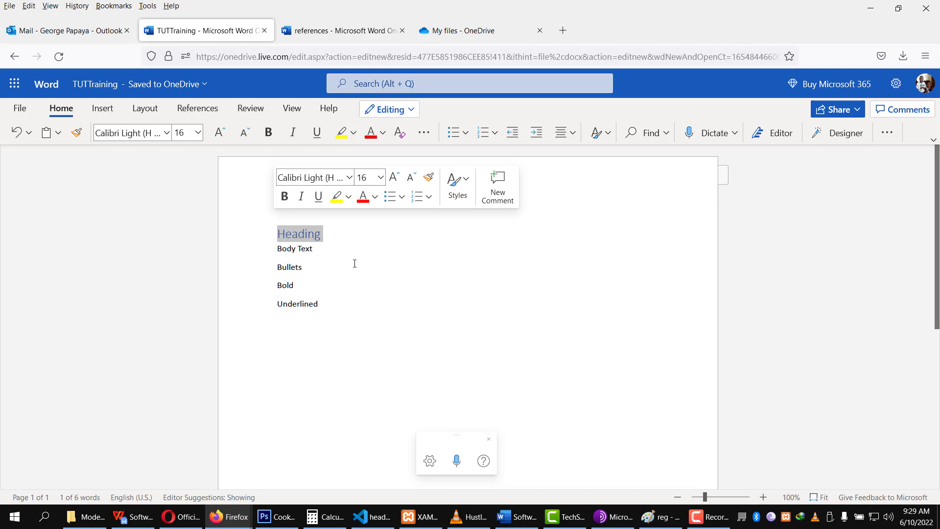
{"action": "left_click", "coordinate": [305, 267]}
- View the styles available for the "Body Text" line without applying any
{"action": "left_click_drag", "start_coordinate": [316, 249], "coordinate": [278, 251]}
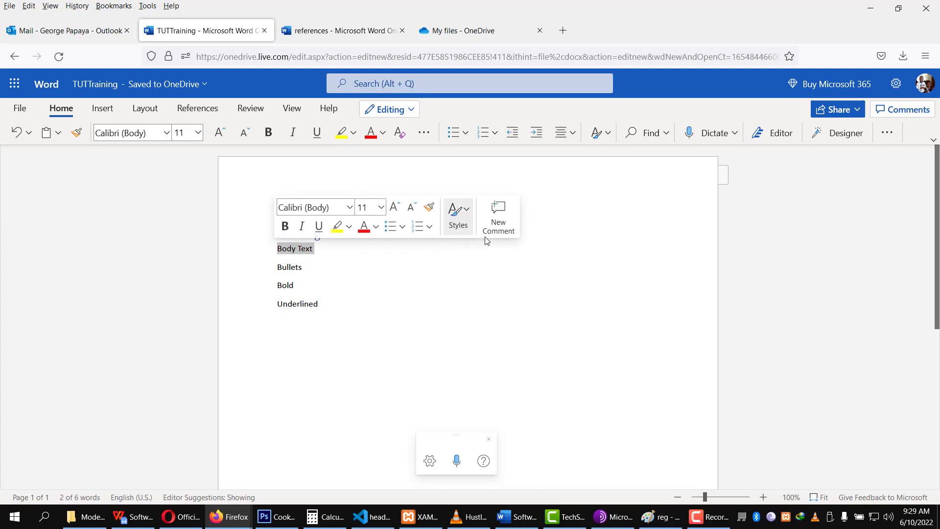
{"action": "left_click", "coordinate": [314, 249]}
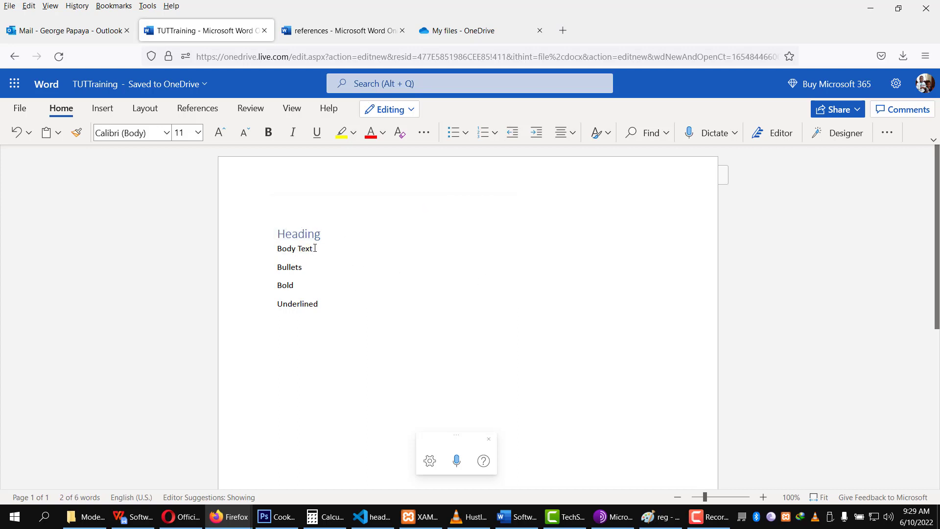
{"action": "left_click_drag", "start_coordinate": [314, 249], "coordinate": [276, 248]}
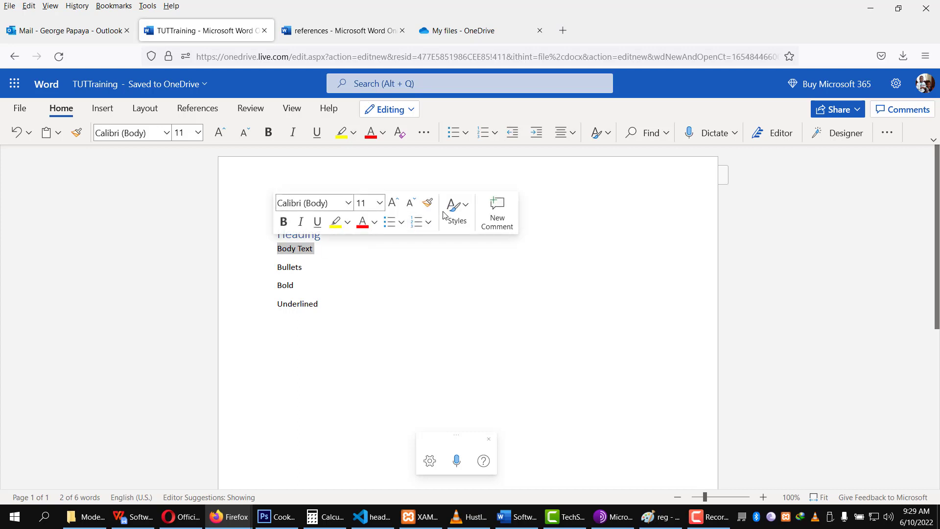
{"action": "left_click", "coordinate": [469, 207]}
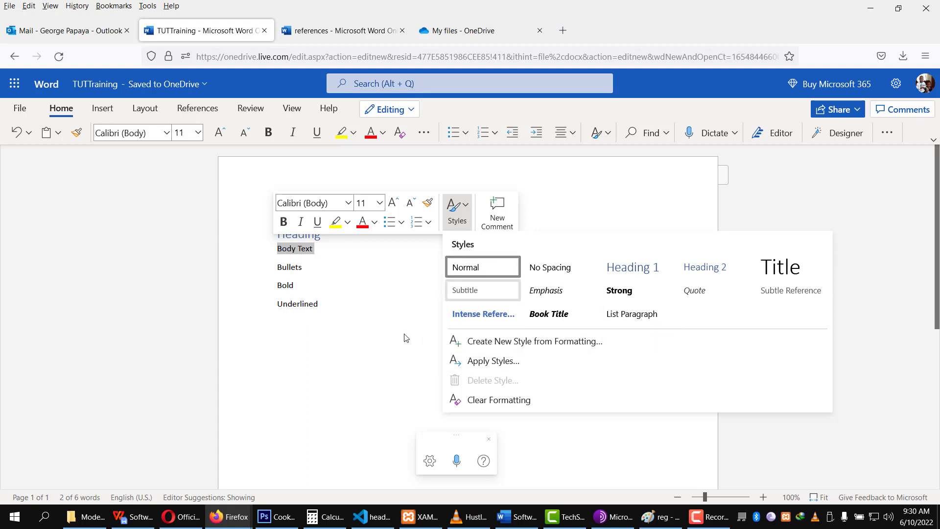
{"action": "key", "text": "Escape"}
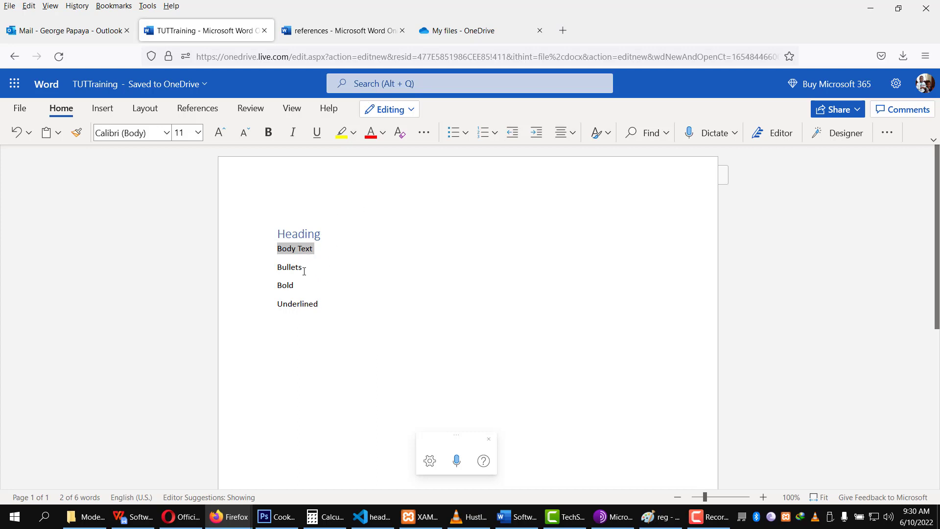
- Format the "Bullets" line as a bulleted item with the hollow diamond bullet
{"action": "left_click_drag", "start_coordinate": [303, 267], "coordinate": [277, 267]}
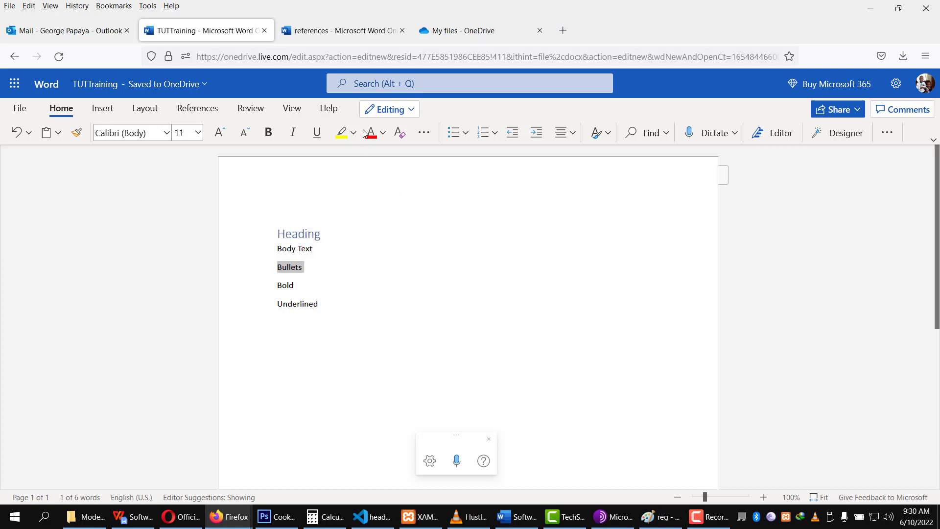
{"action": "left_click", "coordinate": [354, 292]}
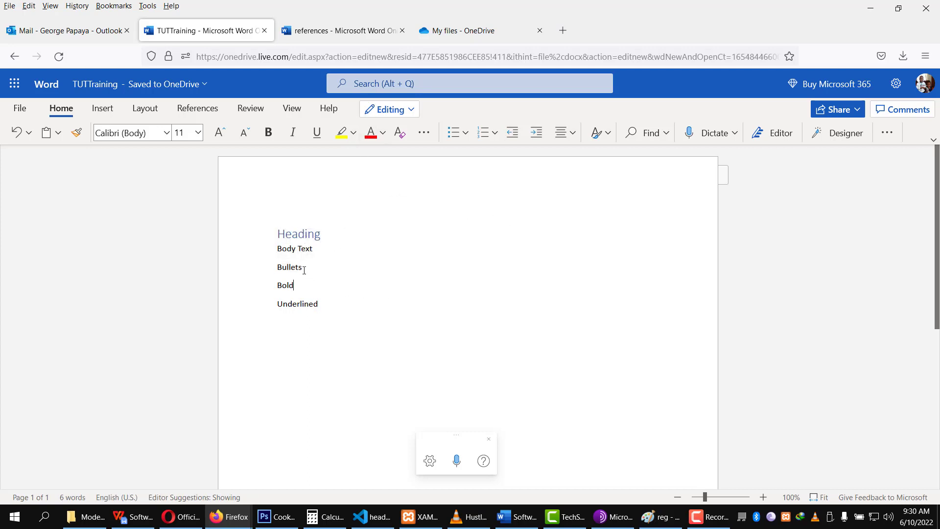
{"action": "left_click_drag", "start_coordinate": [304, 269], "coordinate": [276, 269]}
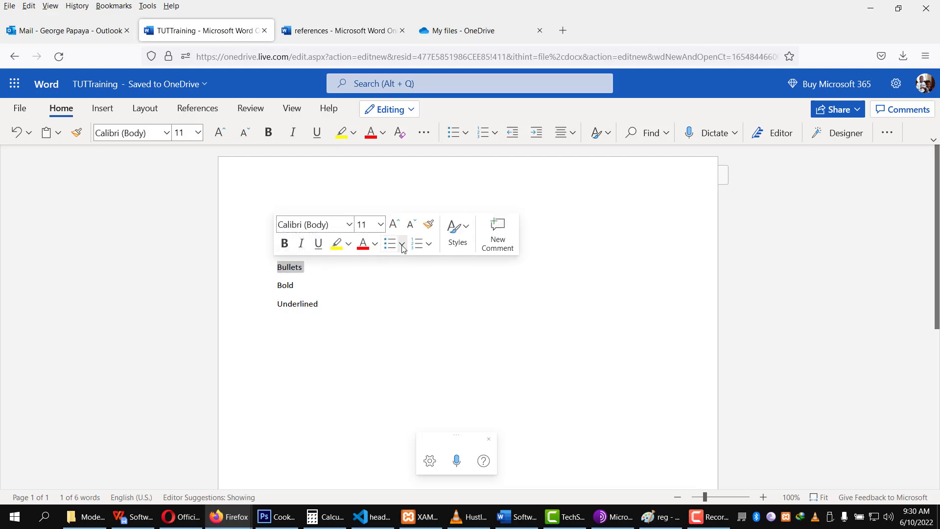
{"action": "left_click", "coordinate": [402, 245]}
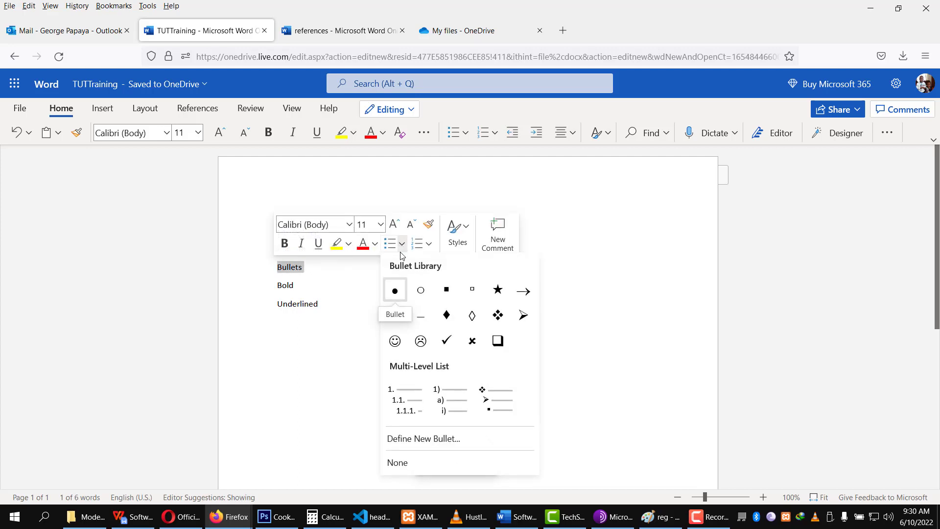
{"action": "left_click", "coordinate": [473, 315]}
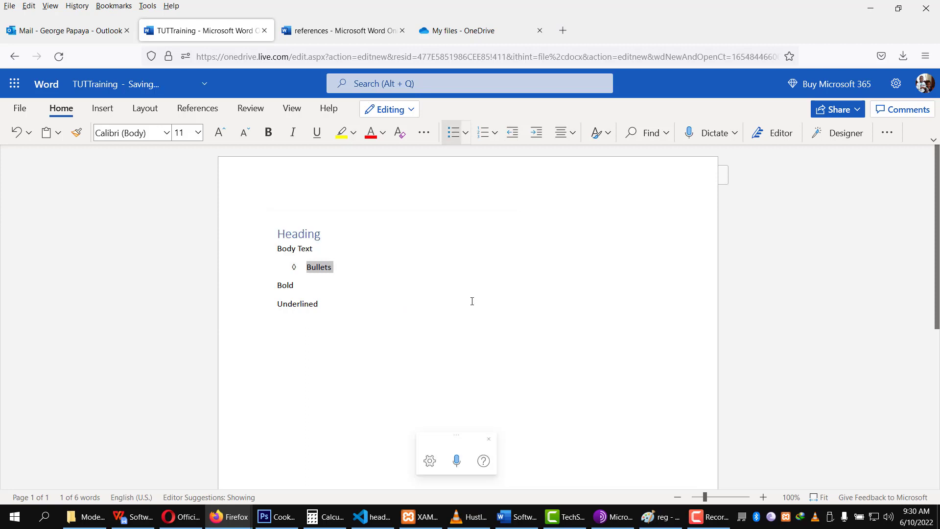
{"action": "left_click", "coordinate": [345, 301]}
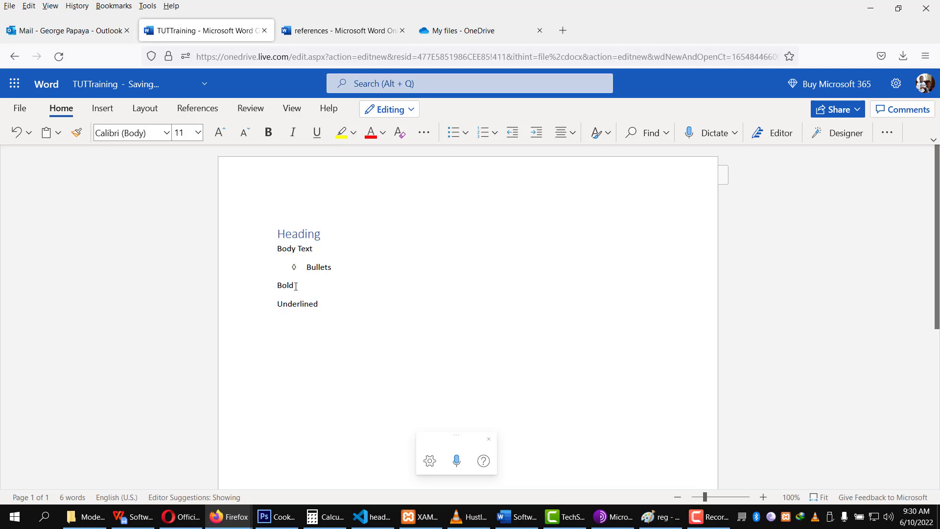
- Make the "Bold" line bold and underline the "Underlined" line
{"action": "double_click", "coordinate": [286, 285]}
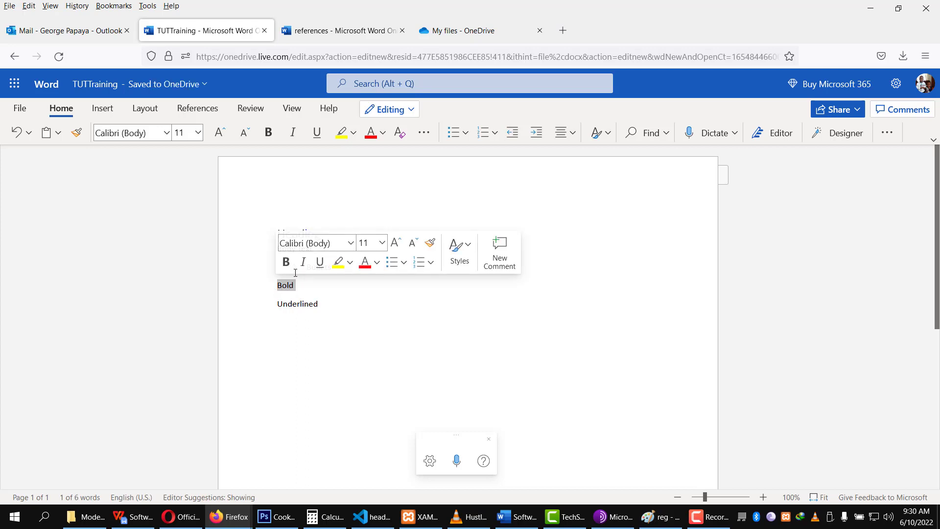
{"action": "left_click", "coordinate": [286, 262]}
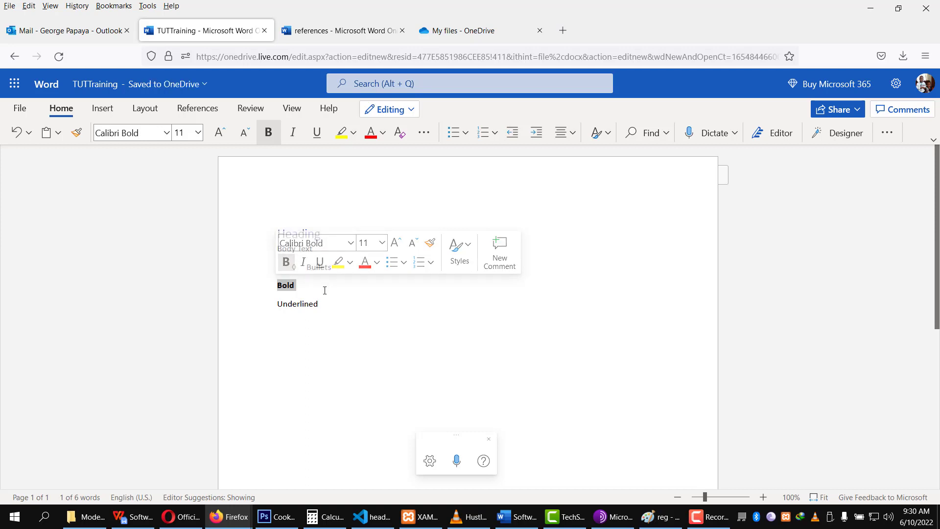
{"action": "left_click", "coordinate": [398, 311]}
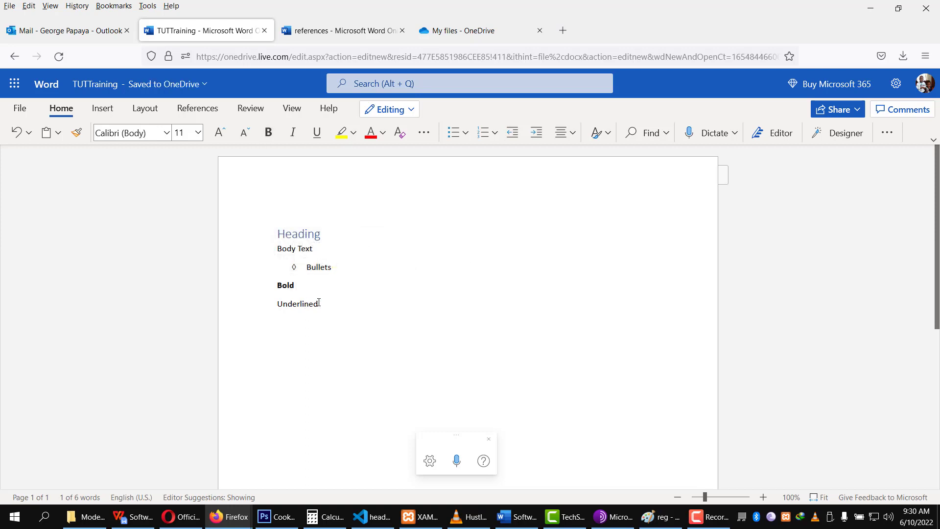
{"action": "left_click_drag", "start_coordinate": [319, 302], "coordinate": [270, 308]}
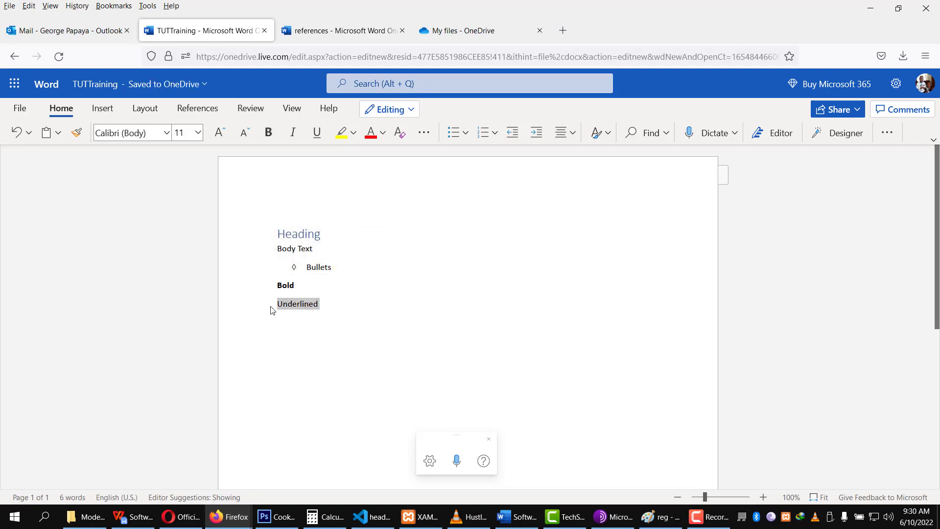
{"action": "left_click", "coordinate": [312, 136]}
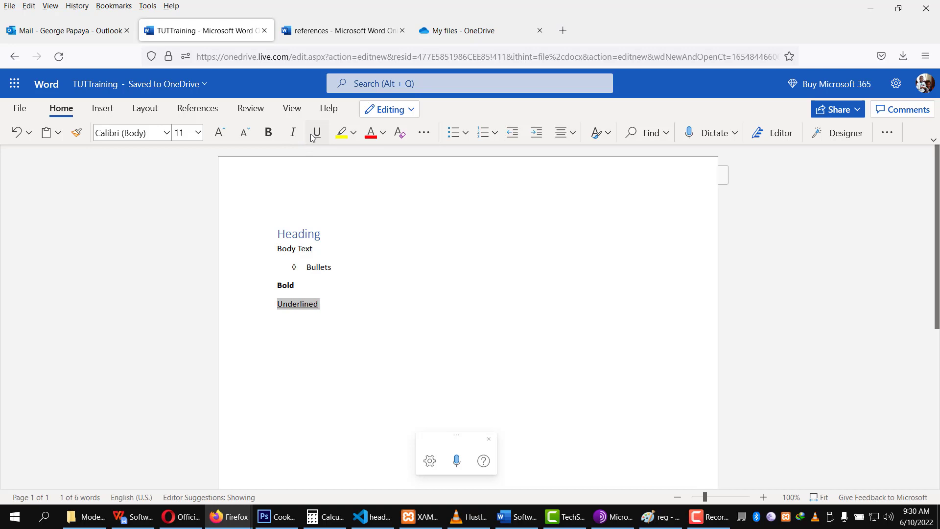
{"action": "left_click", "coordinate": [328, 309]}
- Add the line "Italics" below "Underlined" and format it as italic without underlining
{"action": "key", "text": "Return"}
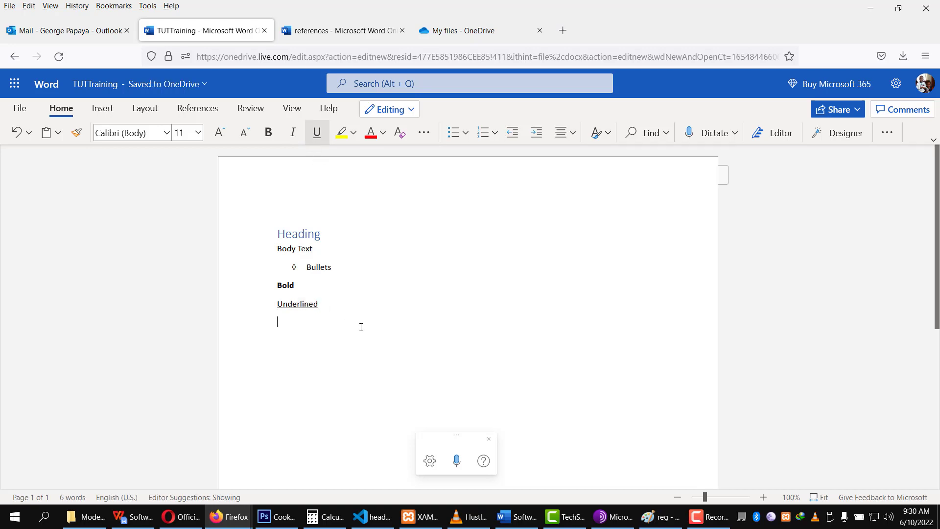
{"action": "type", "text": "Italics"}
{"action": "double_click", "coordinate": [288, 322]}
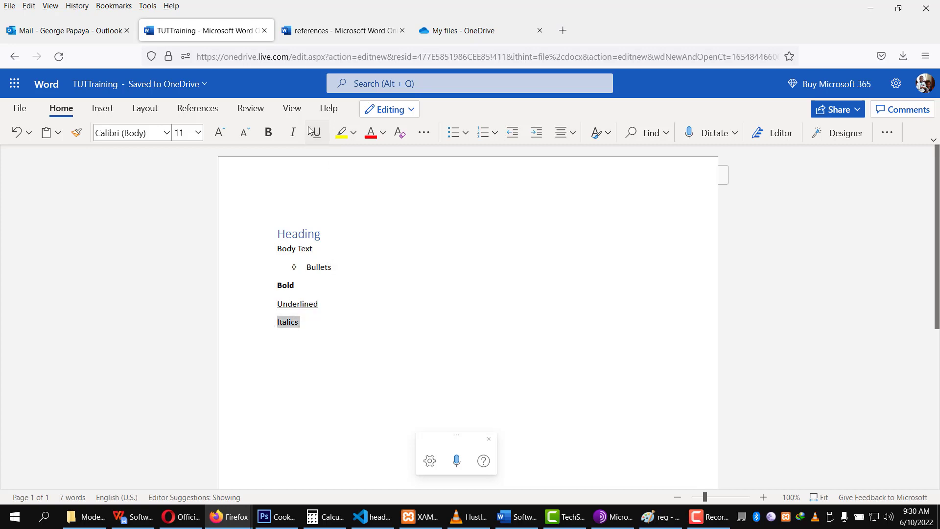
{"action": "left_click", "coordinate": [293, 132]}
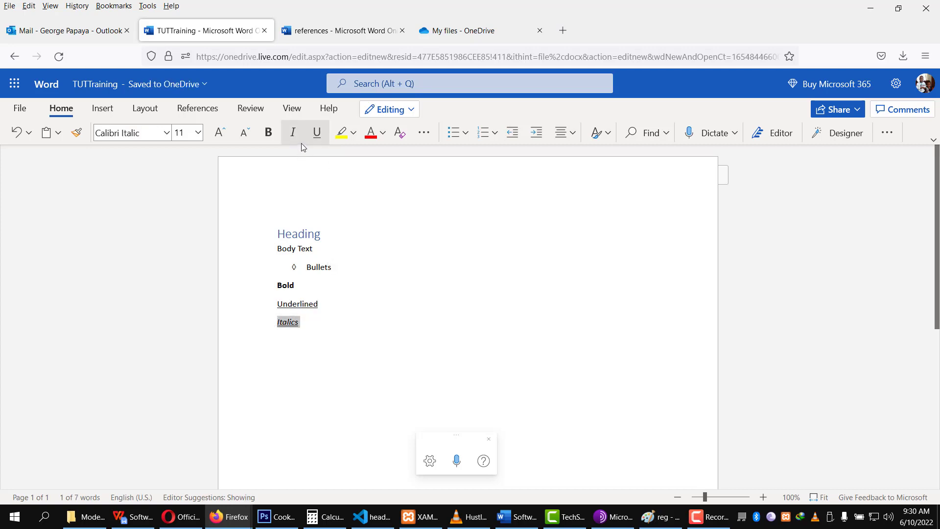
{"action": "left_click", "coordinate": [317, 135]}
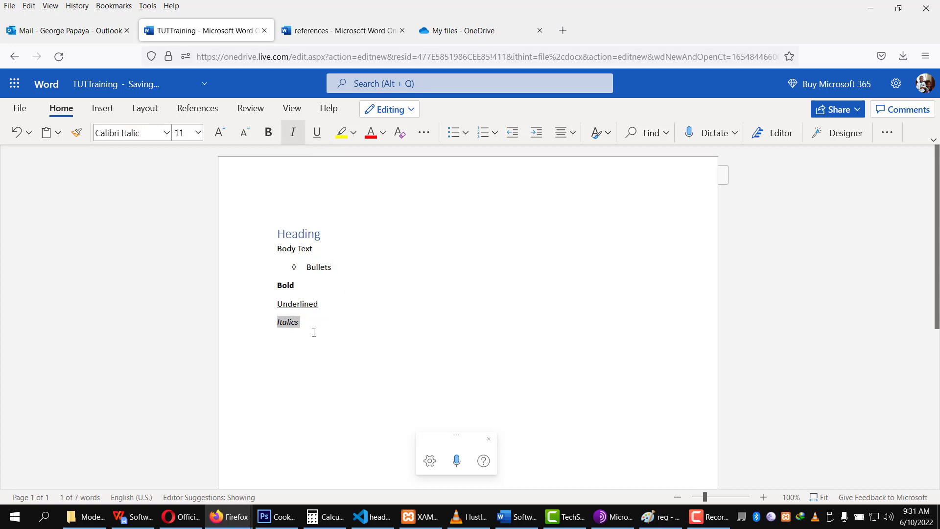
{"action": "left_click", "coordinate": [314, 333]}
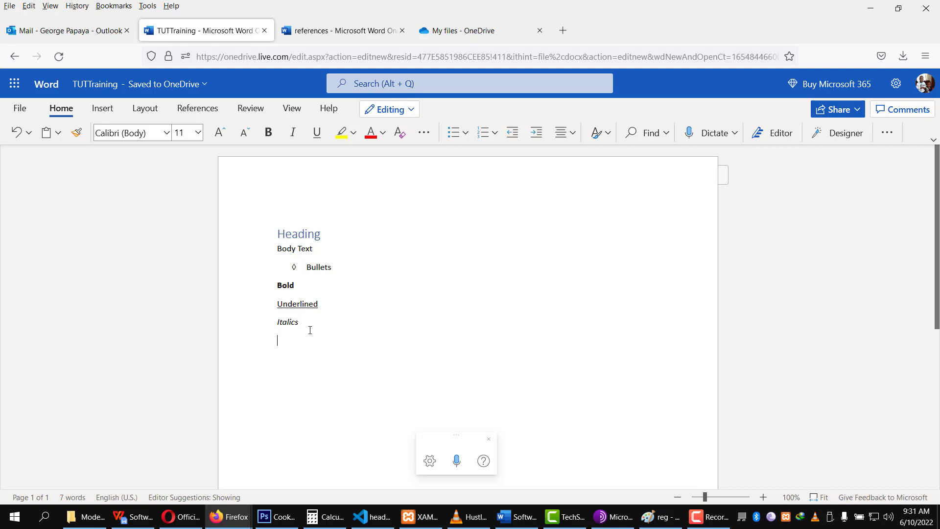
- Add the line "The Lost Shephard" below "Italics" and apply the Title style to it
{"action": "type", "text": "The Lost Shephard"}
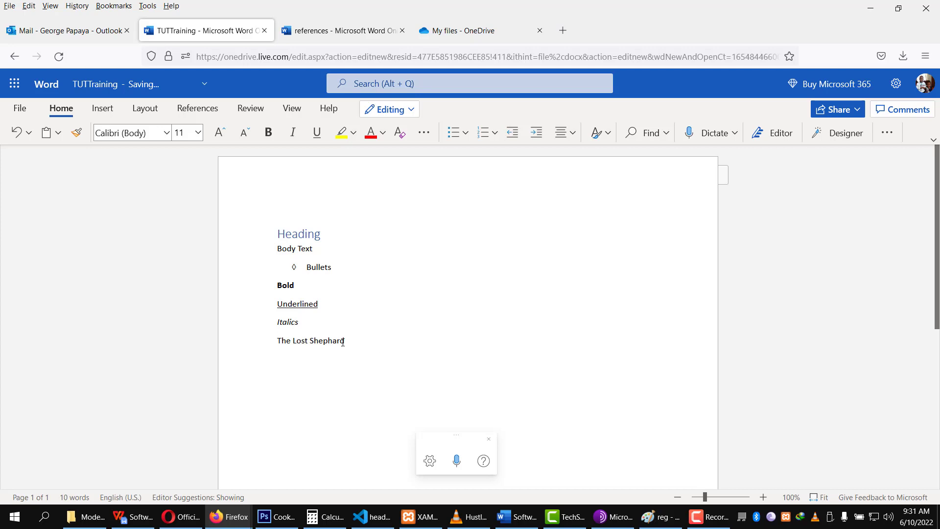
{"action": "key", "text": "Return"}
{"action": "left_click_drag", "start_coordinate": [333, 343], "coordinate": [277, 344]}
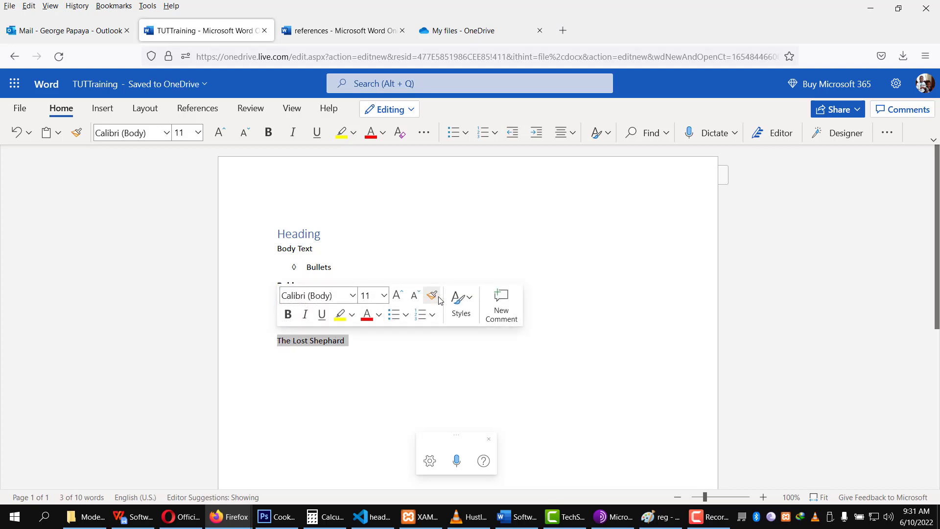
{"action": "left_click", "coordinate": [469, 303]}
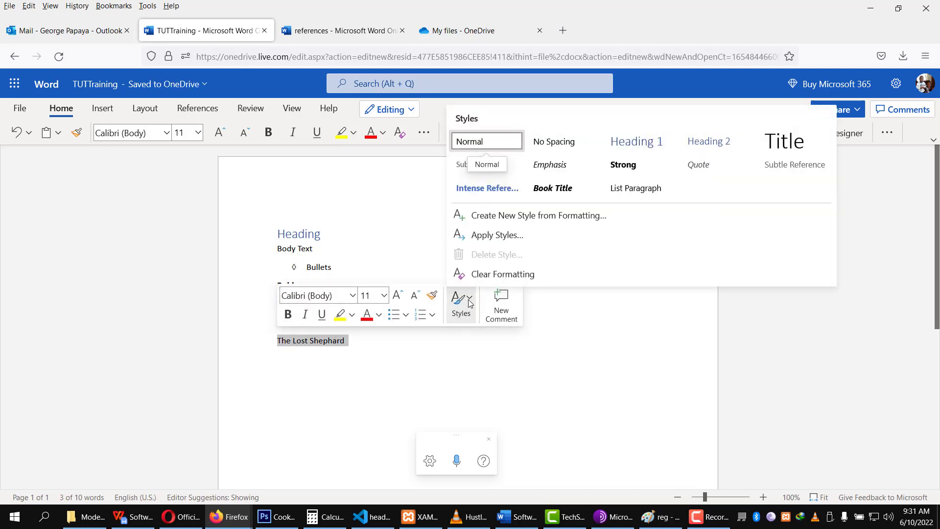
{"action": "left_click", "coordinate": [798, 154]}
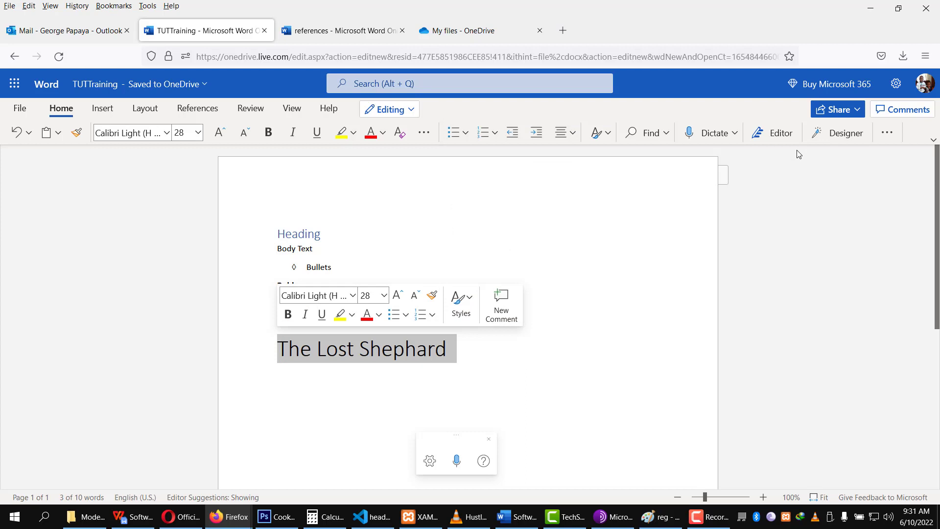
{"action": "left_click", "coordinate": [512, 393]}
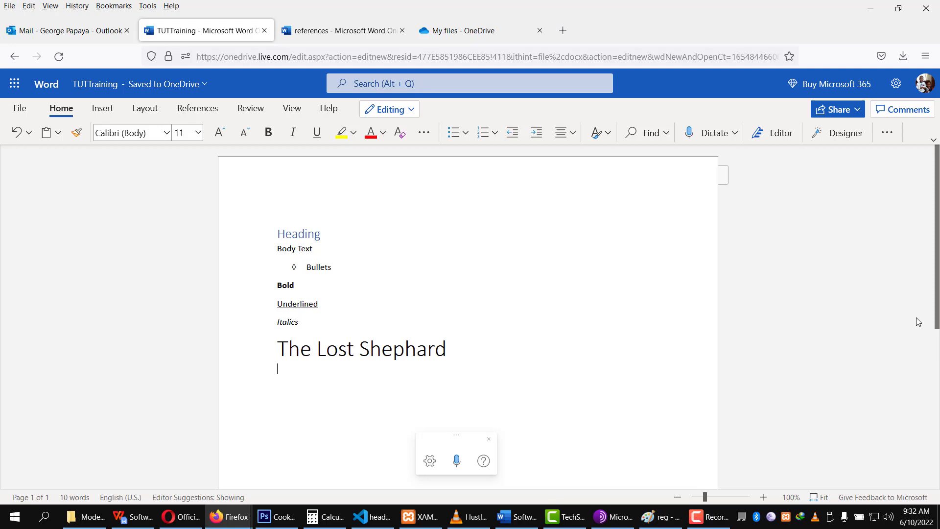
- Add "Stories from an african perspective" below the title, apply the Subtitle style and leave blank space beneath it
{"action": "type", "text": "Stories from a"}
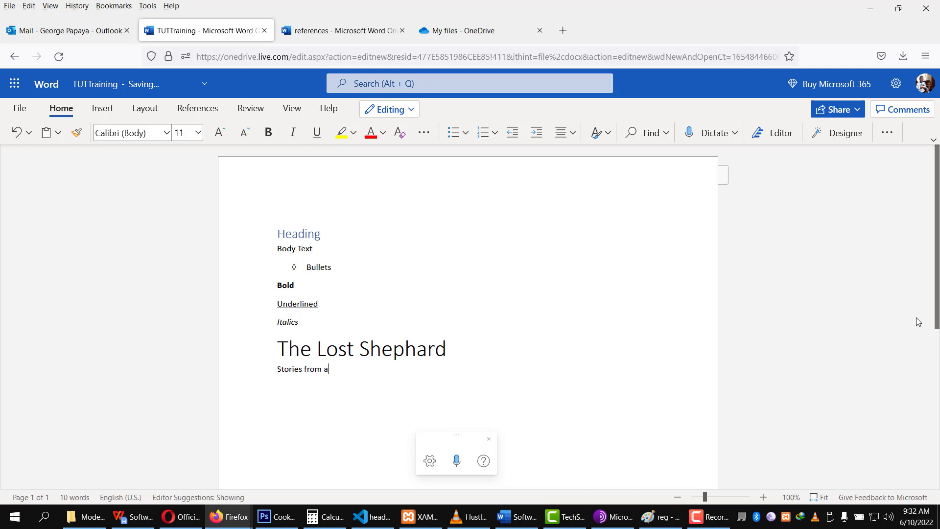
{"action": "type", "text": "n african perspective"}
{"action": "left_click", "coordinate": [347, 370]}
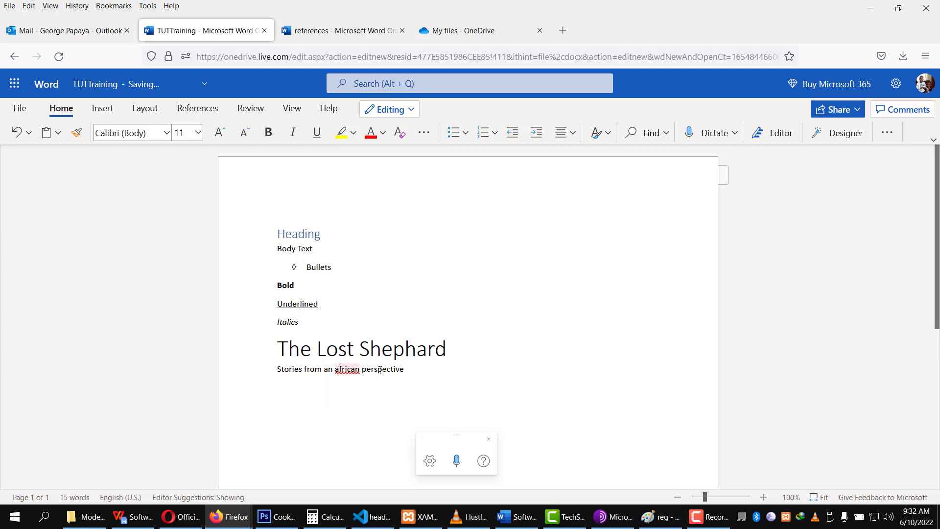
{"action": "left_click_drag", "start_coordinate": [403, 370], "coordinate": [273, 370]}
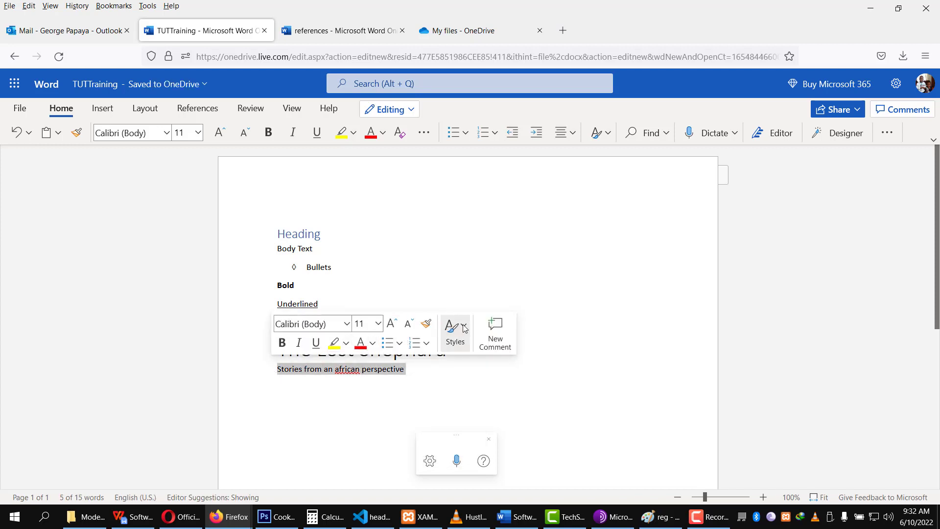
{"action": "left_click", "coordinate": [455, 330]}
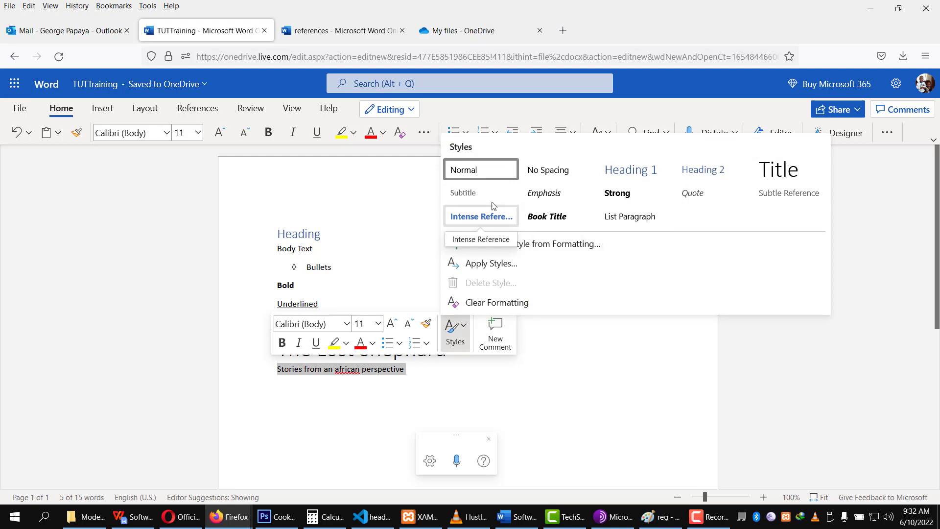
{"action": "left_click", "coordinate": [476, 197]}
{"action": "left_click", "coordinate": [441, 396]}
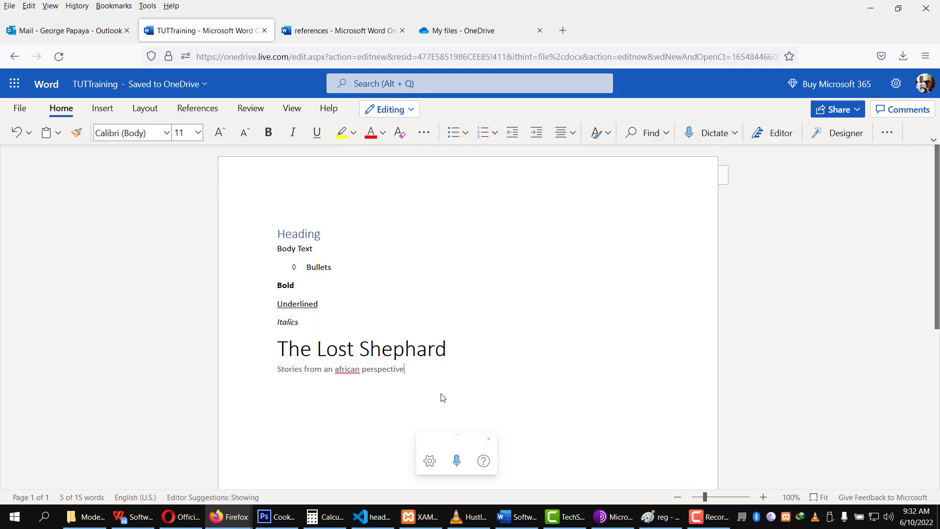
{"action": "key", "text": "Return"}
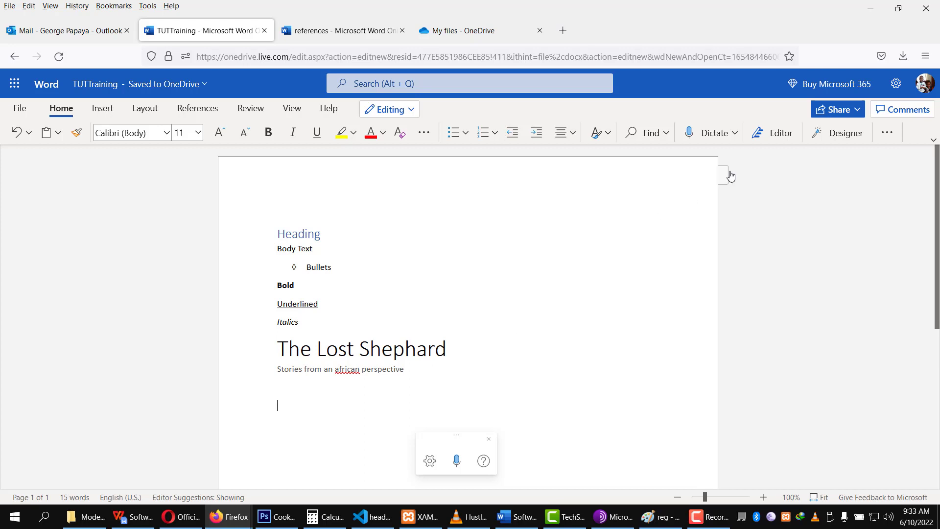
- Show the Navigation pane listing the document's headings, keeping the view options open
{"action": "left_click", "coordinate": [277, 110]}
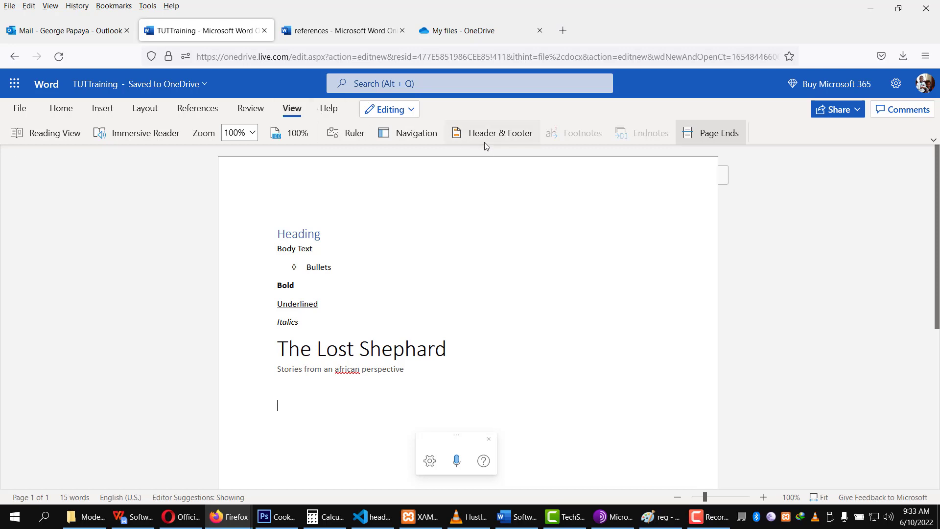
{"action": "left_click", "coordinate": [417, 136]}
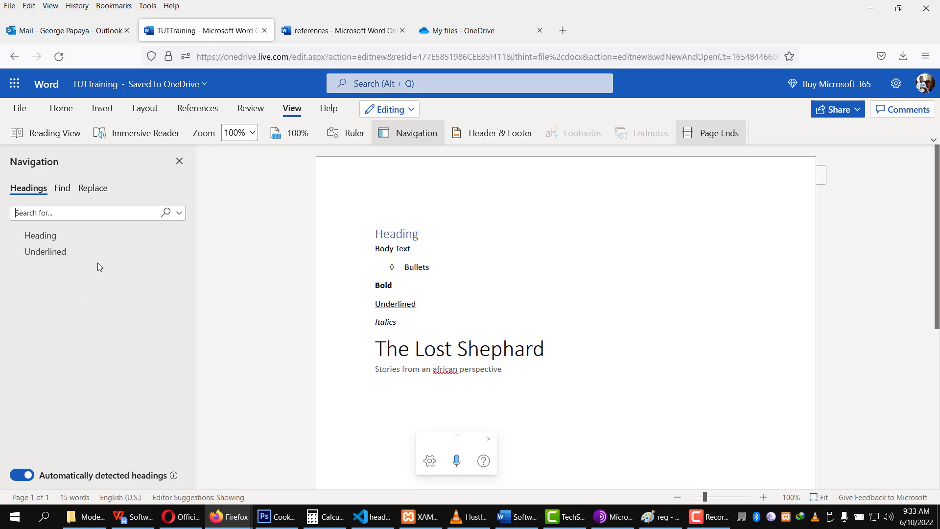
{"action": "left_click", "coordinate": [139, 114]}
{"action": "left_click", "coordinate": [292, 112]}
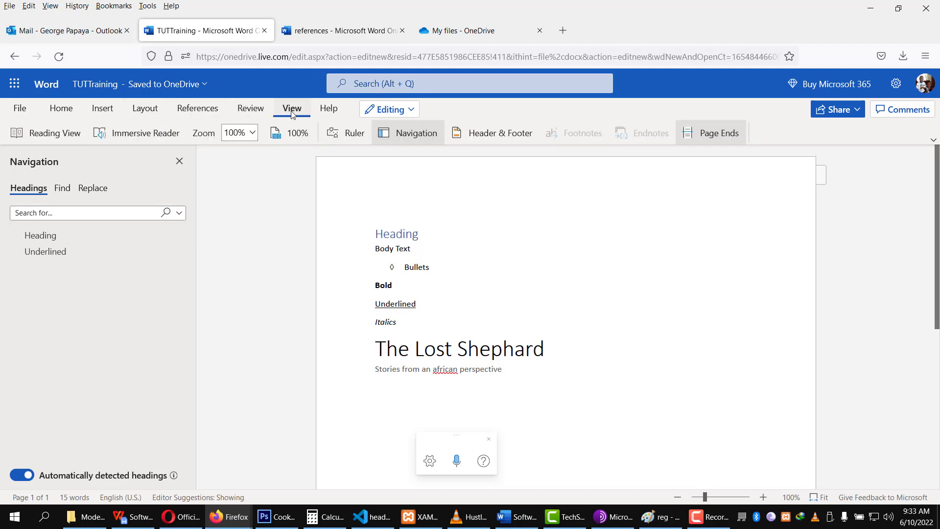
- View the document at 90%, 75% and 50% zoom and return it to 100%
{"action": "left_click", "coordinate": [253, 131]}
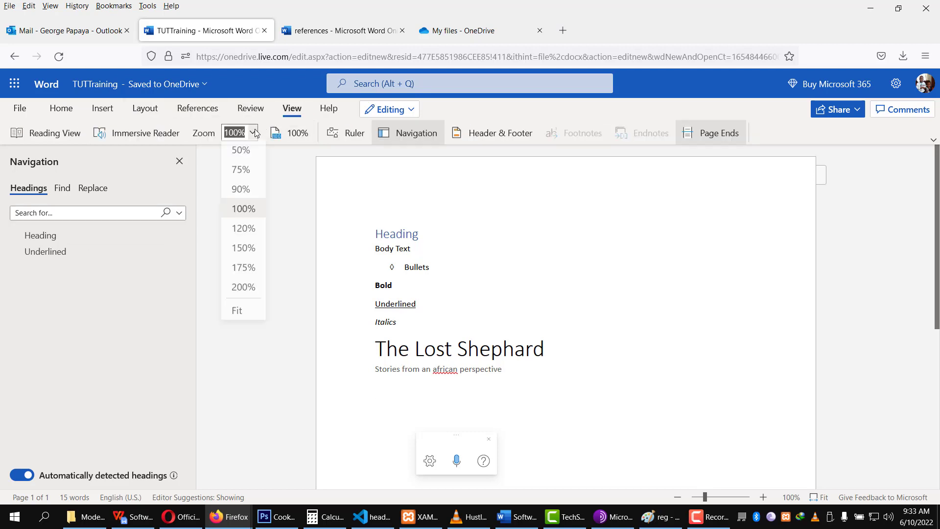
{"action": "left_click", "coordinate": [238, 191]}
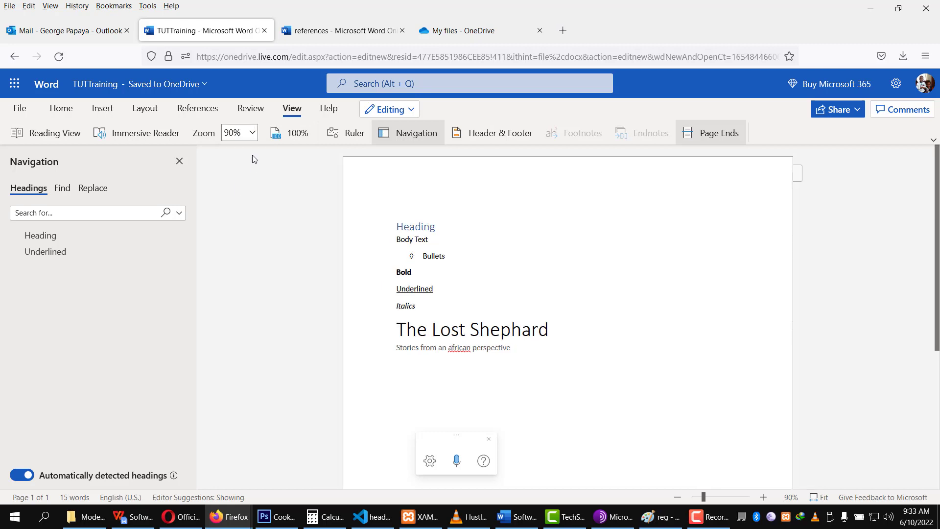
{"action": "left_click", "coordinate": [253, 132]}
{"action": "left_click", "coordinate": [238, 172]}
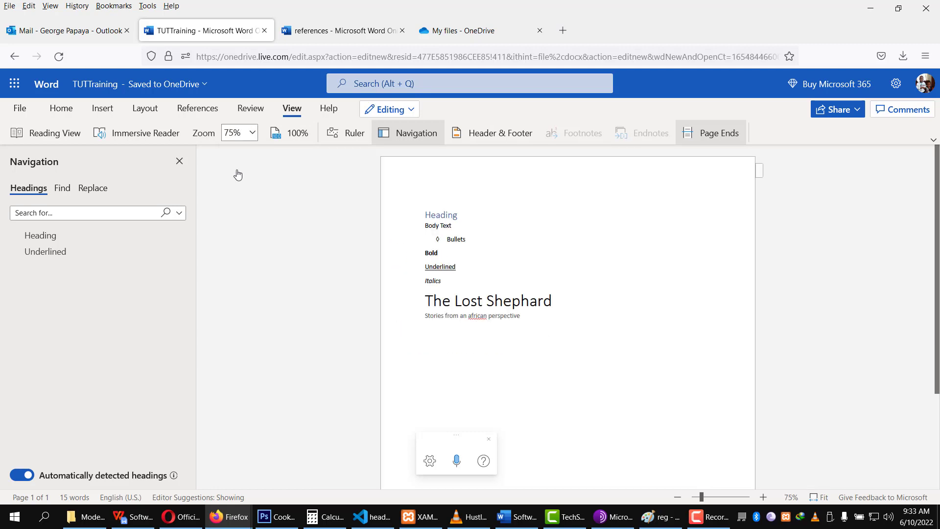
{"action": "left_click", "coordinate": [256, 133]}
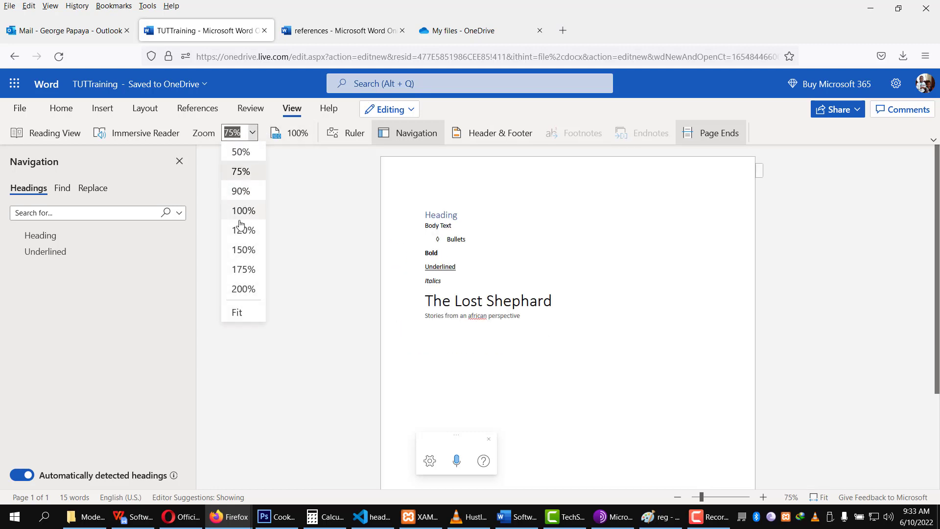
{"action": "left_click", "coordinate": [237, 153]}
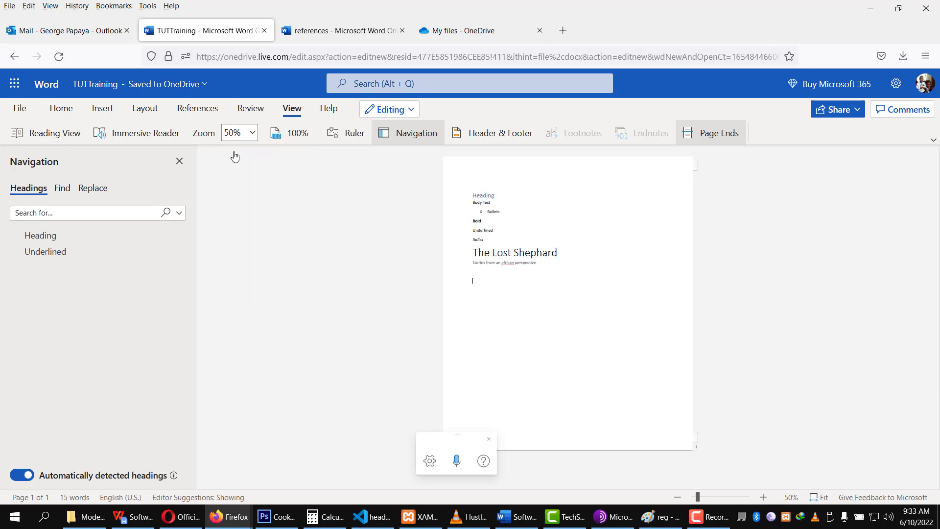
{"action": "left_click", "coordinate": [253, 133]}
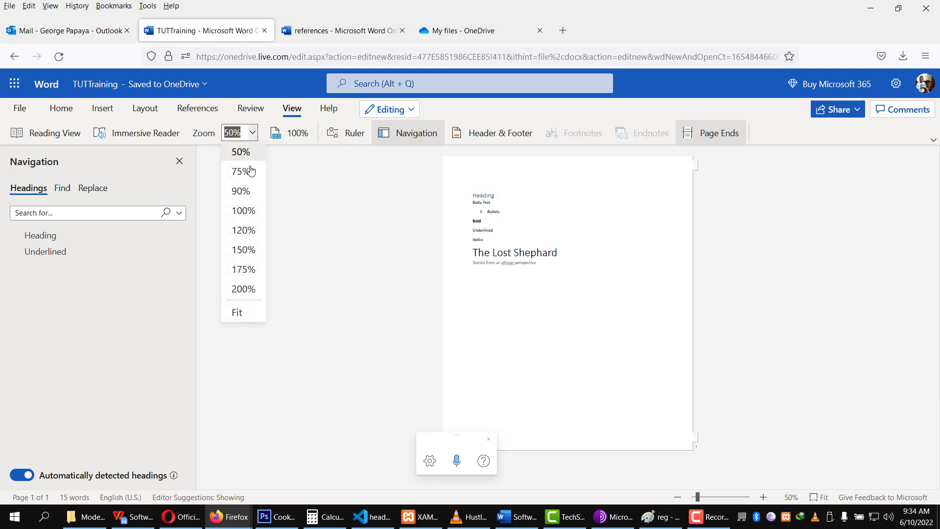
{"action": "left_click", "coordinate": [243, 211]}
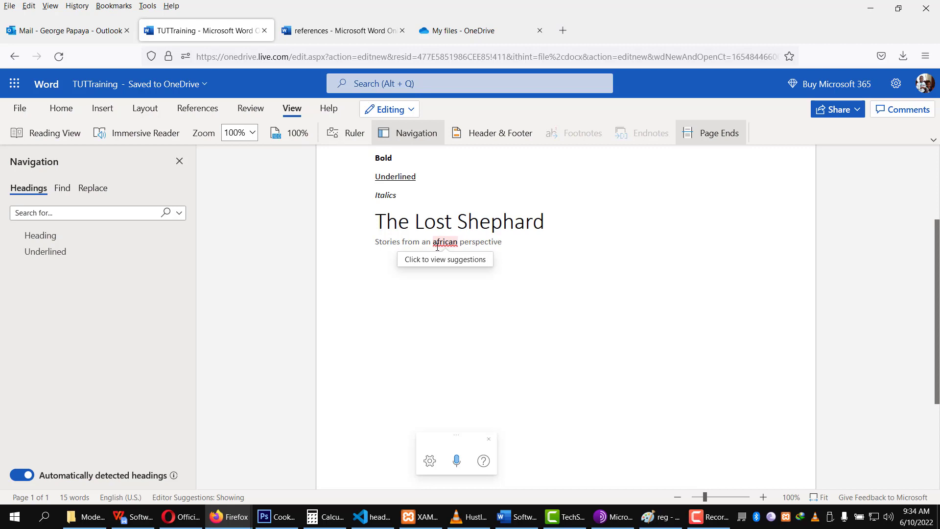
- Show the ruler above the document and look over the page with it
{"action": "left_click", "coordinate": [345, 133]}
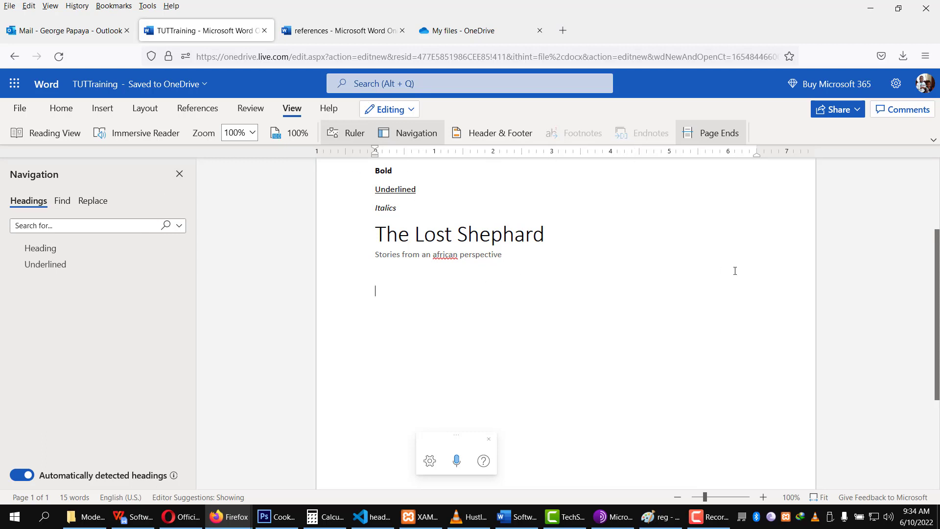
{"action": "scroll", "coordinate": [657, 297], "scroll_direction": "up", "scroll_amount": 3}
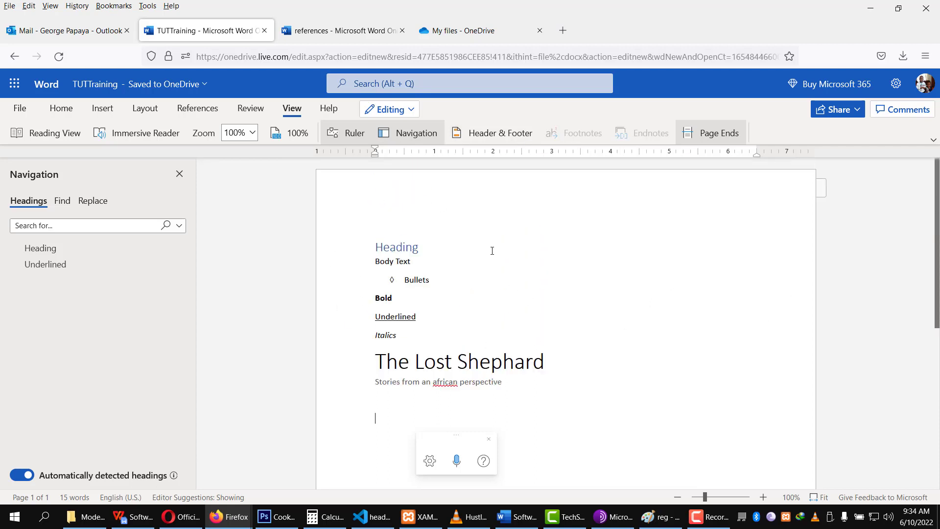
{"action": "scroll", "coordinate": [630, 246], "scroll_direction": "down", "scroll_amount": 3}
{"action": "scroll", "coordinate": [630, 246], "scroll_direction": "up", "scroll_amount": 3}
- Add the line "Times New Roman – Size 14" in the blank space below the subtitle
{"action": "left_click", "coordinate": [71, 113]}
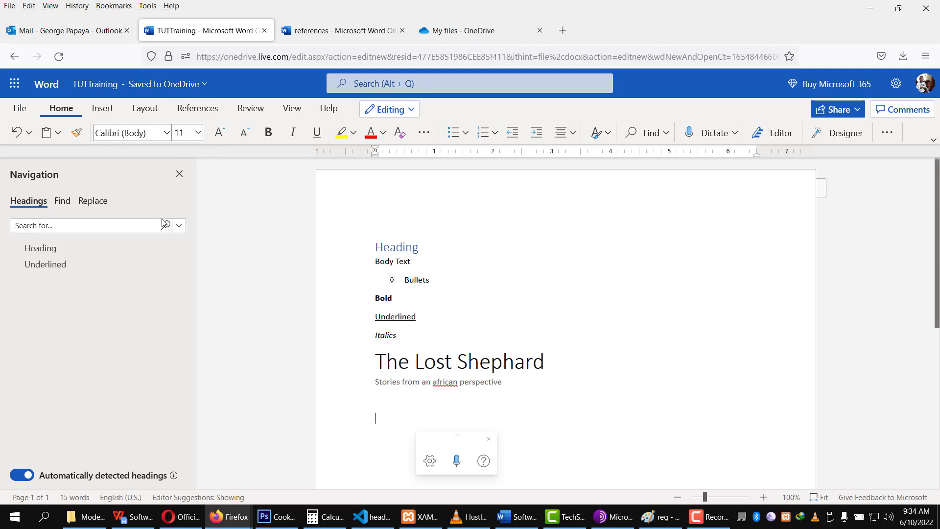
{"action": "scroll", "coordinate": [478, 280], "scroll_direction": "down", "scroll_amount": 2}
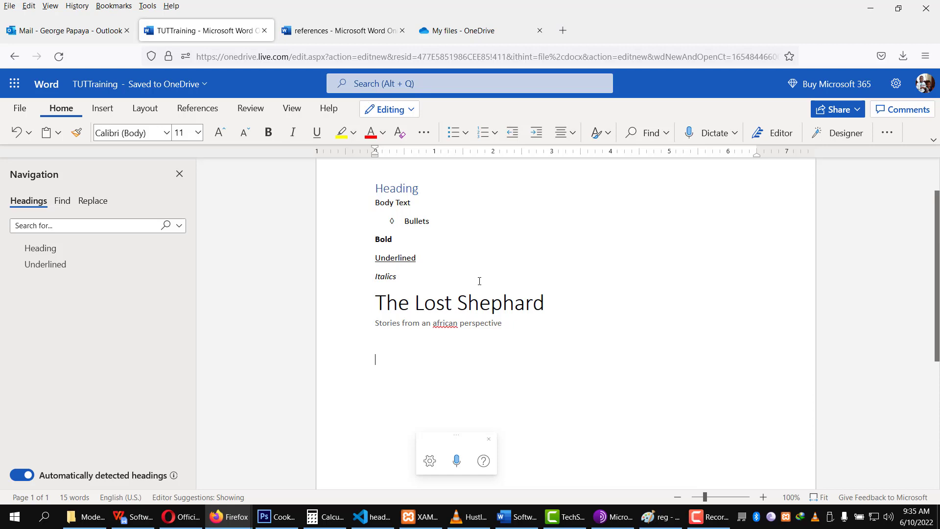
{"action": "type", "text": "Times New"}
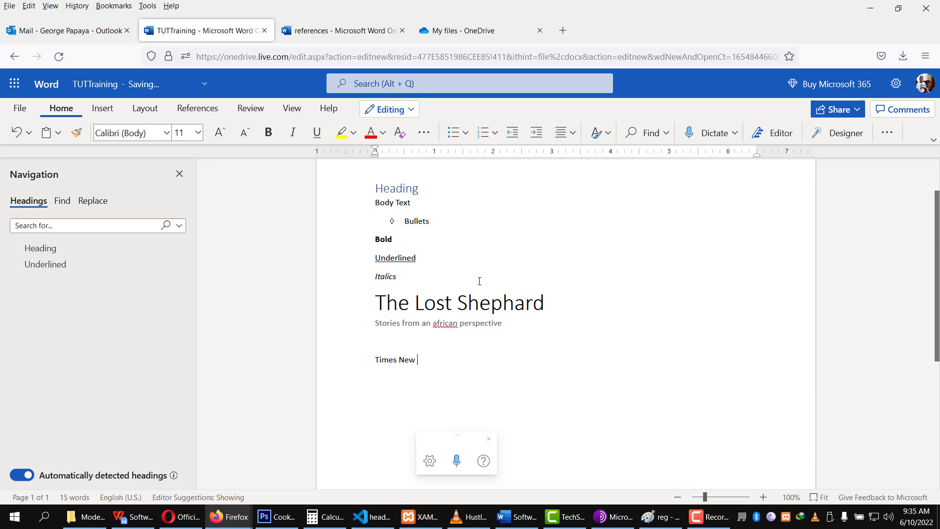
{"action": "type", "text": " Roman - Size 1"}
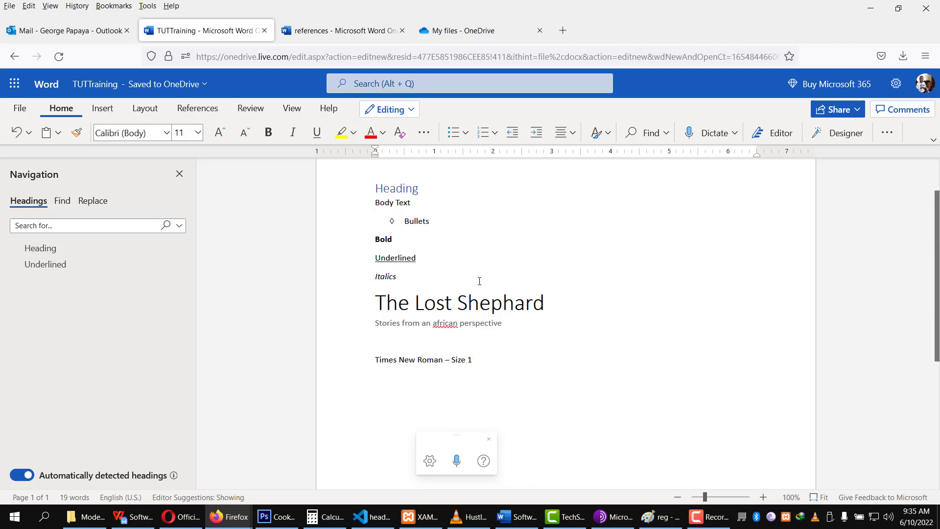
{"action": "type", "text": "4"}
{"action": "key", "text": "BackSpace"}
- Add the lines "Bookman – Size 20" and "Tahoma – Size 36" below the Times New Roman line
{"action": "type", "text": "Bookman "}
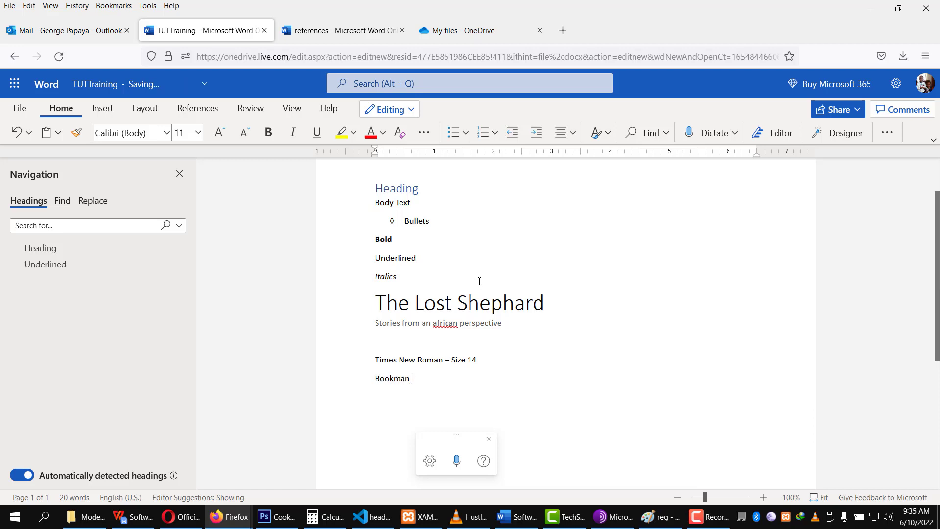
{"action": "type", "text": "- Size"}
{"action": "type", "text": " 20 "}
{"action": "type", "text": "Tahoma"}
{"action": "type", "text": " - Size "}
{"action": "type", "text": "36"}
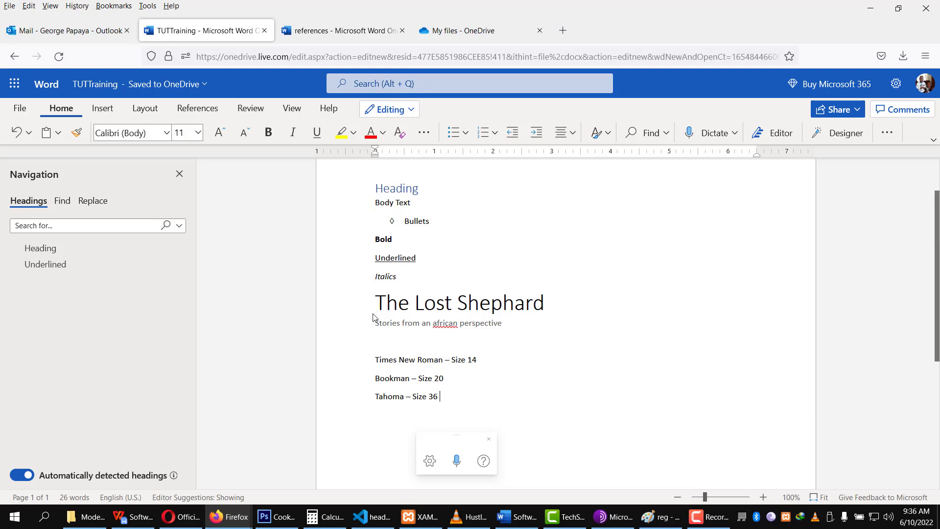
- Format the "Times New Roman – Size 14" line in Times New Roman at font size 14
{"action": "scroll", "coordinate": [392, 225], "scroll_direction": "up", "scroll_amount": 1}
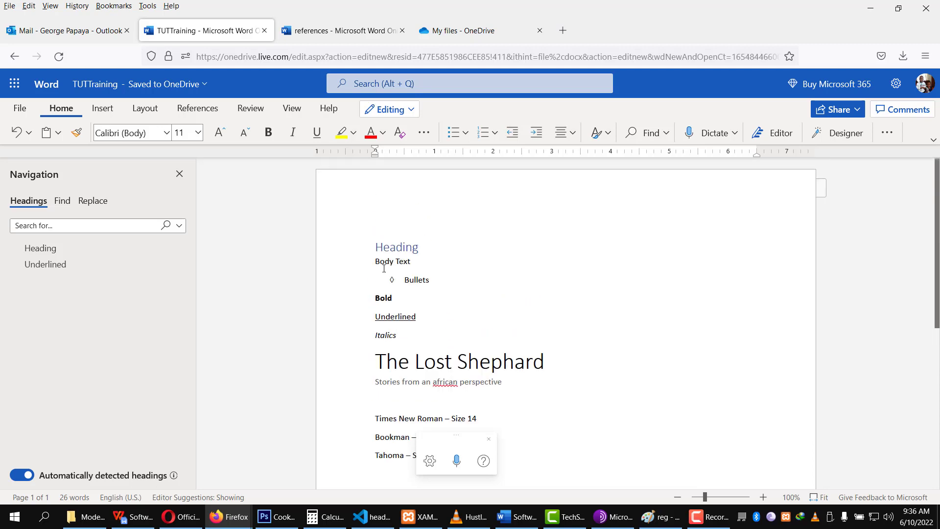
{"action": "scroll", "coordinate": [394, 235], "scroll_direction": "down", "scroll_amount": 2}
{"action": "scroll", "coordinate": [396, 239], "scroll_direction": "up", "scroll_amount": 2}
{"action": "scroll", "coordinate": [408, 274], "scroll_direction": "down", "scroll_amount": 4}
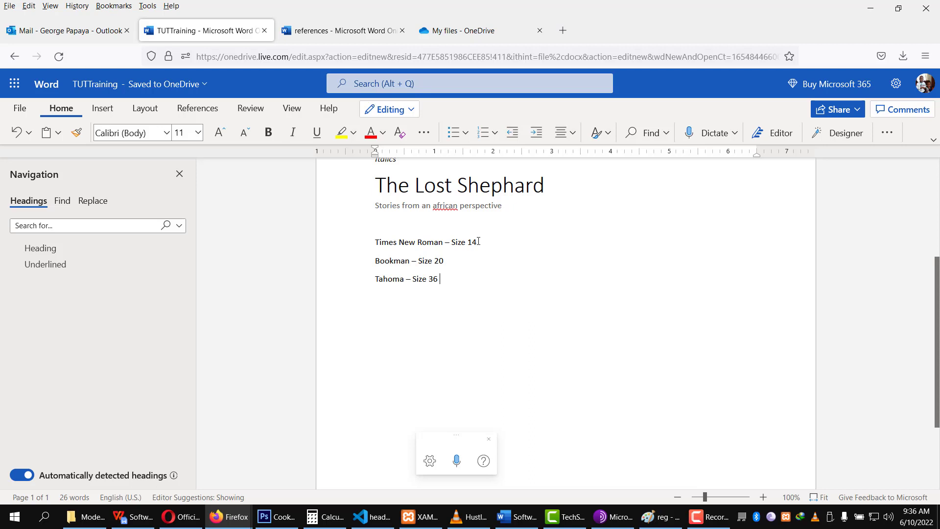
{"action": "left_click_drag", "start_coordinate": [479, 242], "coordinate": [371, 244]}
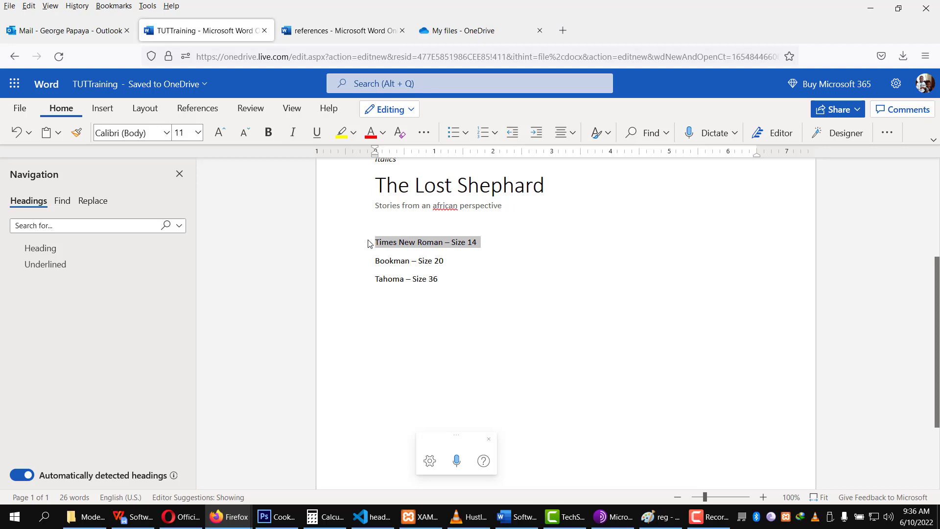
{"action": "left_click", "coordinate": [168, 131]}
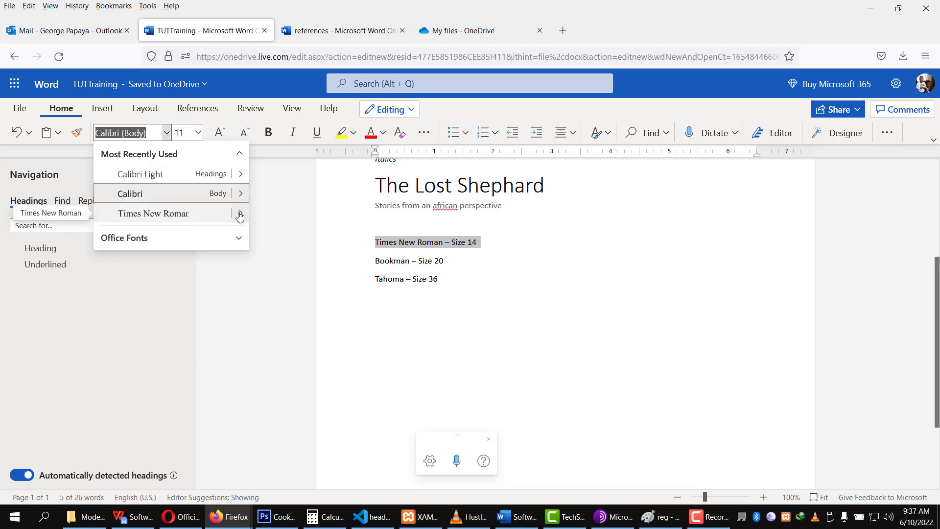
{"action": "mouse_move", "coordinate": [239, 216]}
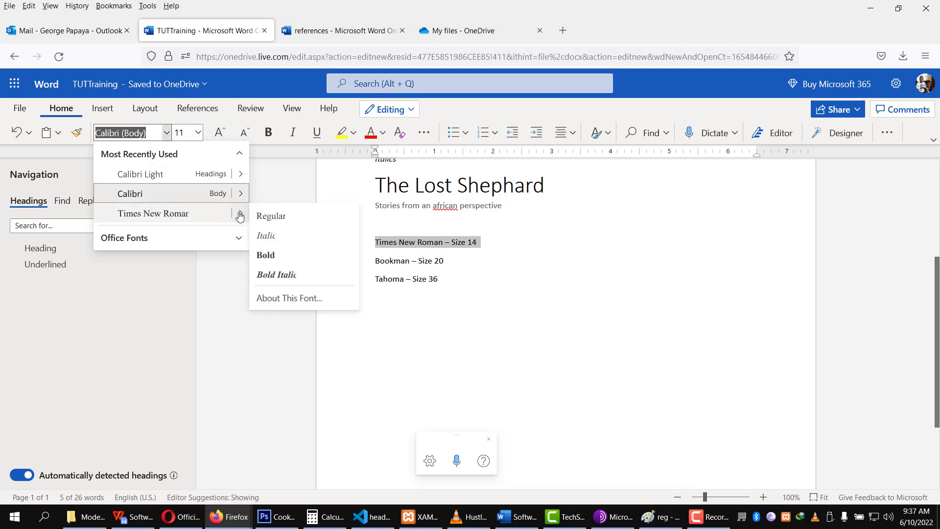
{"action": "left_click", "coordinate": [196, 216]}
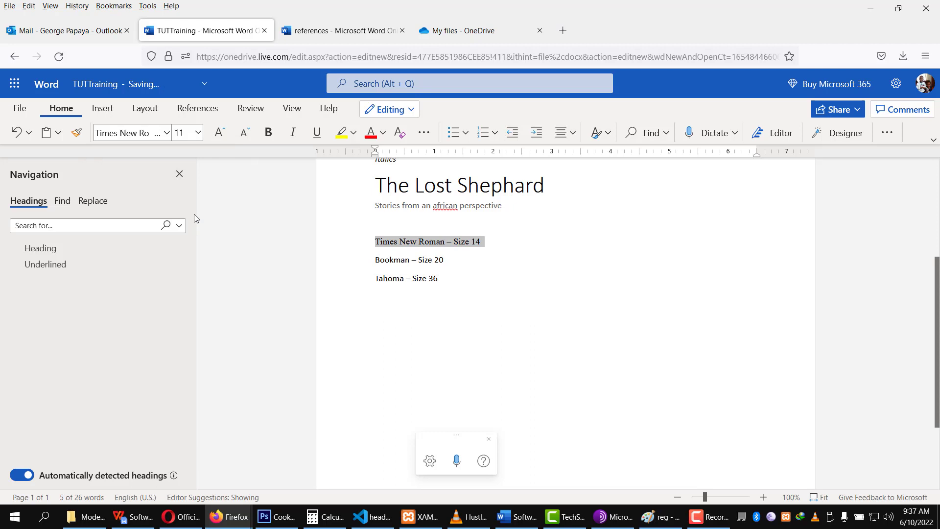
{"action": "left_click", "coordinate": [198, 135]}
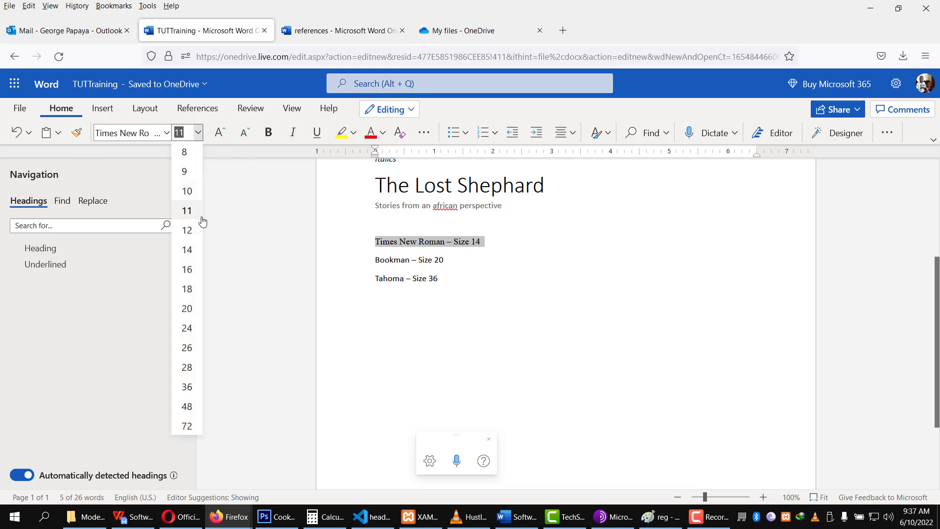
{"action": "left_click", "coordinate": [193, 250]}
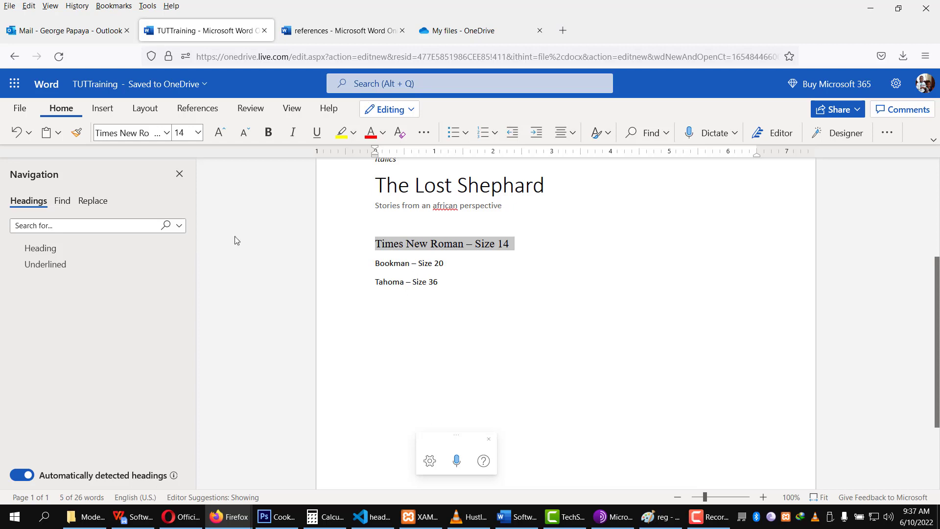
- Format the "Bookman – Size 20" line in Bookman Old Style at font size 20
{"action": "left_click", "coordinate": [454, 263]}
{"action": "left_click_drag", "start_coordinate": [454, 263], "coordinate": [304, 221]}
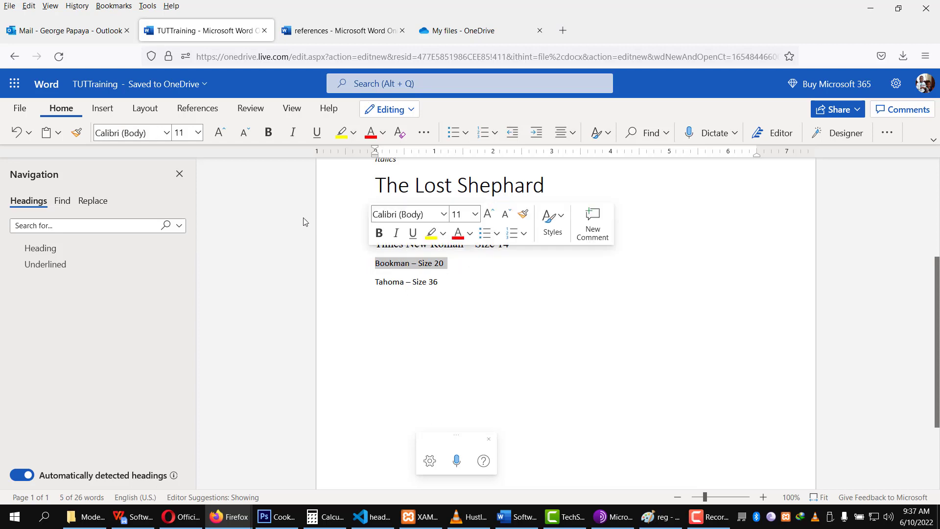
{"action": "left_click", "coordinate": [164, 138]}
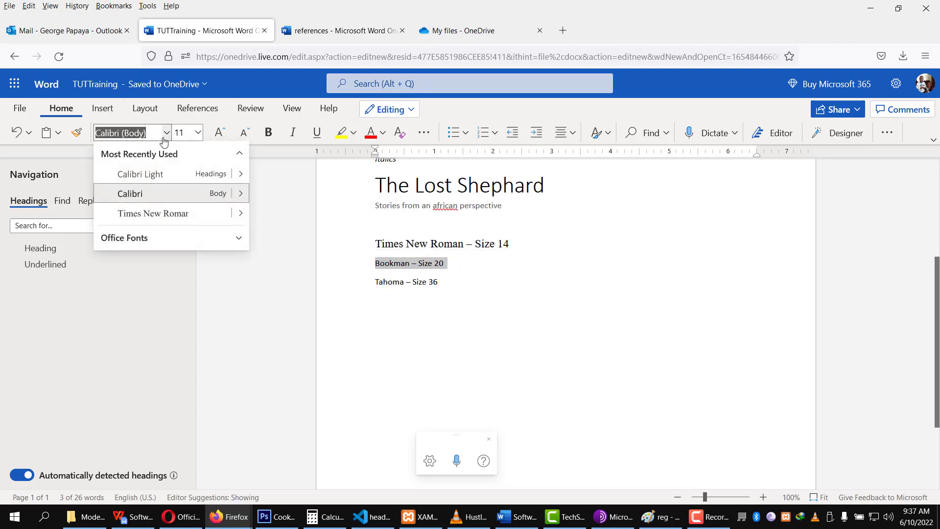
{"action": "left_click", "coordinate": [237, 240]}
{"action": "scroll", "coordinate": [206, 286], "scroll_direction": "down", "scroll_amount": 3}
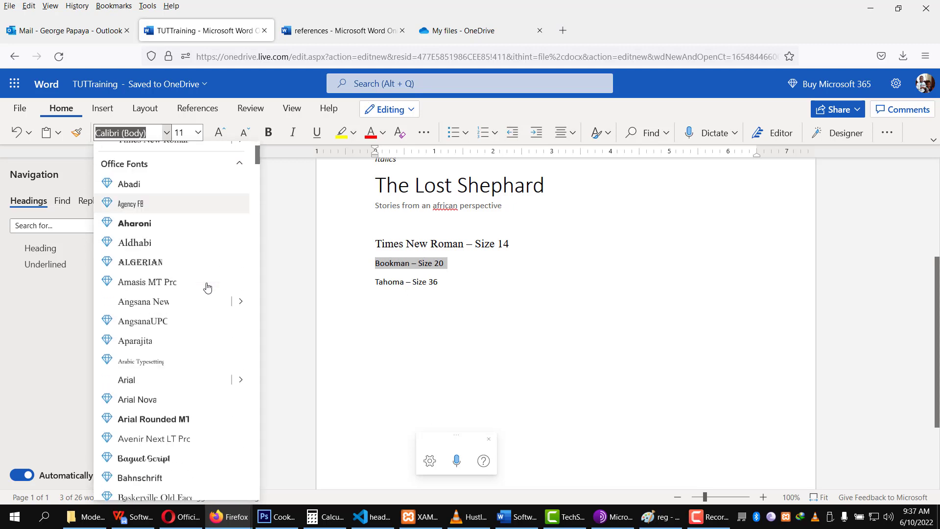
{"action": "scroll", "coordinate": [208, 288], "scroll_direction": "down", "scroll_amount": 2}
{"action": "scroll", "coordinate": [208, 287], "scroll_direction": "down", "scroll_amount": 3}
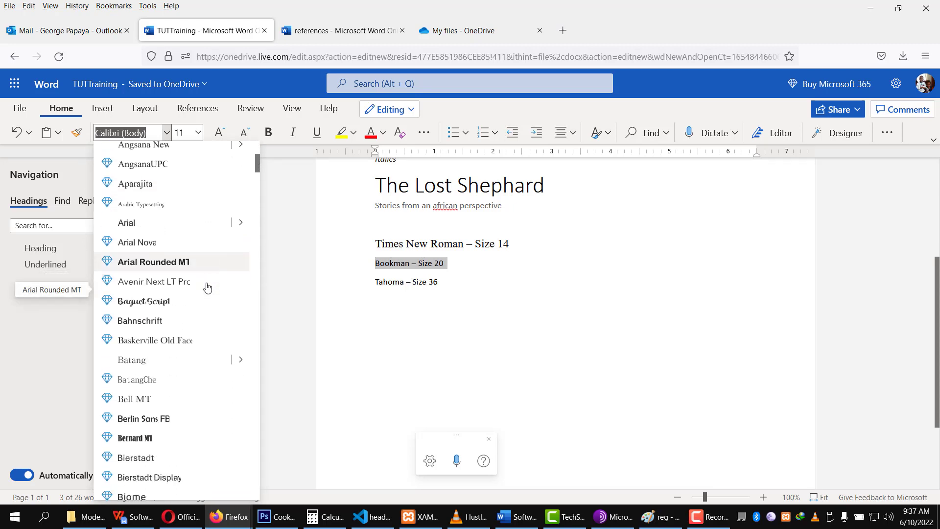
{"action": "scroll", "coordinate": [208, 287], "scroll_direction": "down", "scroll_amount": 3}
{"action": "scroll", "coordinate": [207, 287], "scroll_direction": "down", "scroll_amount": 2}
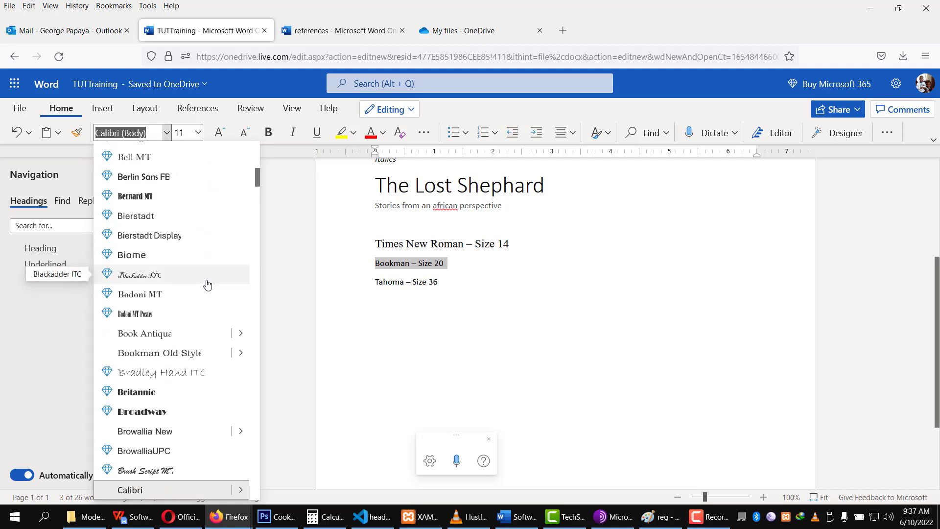
{"action": "left_click", "coordinate": [183, 354]}
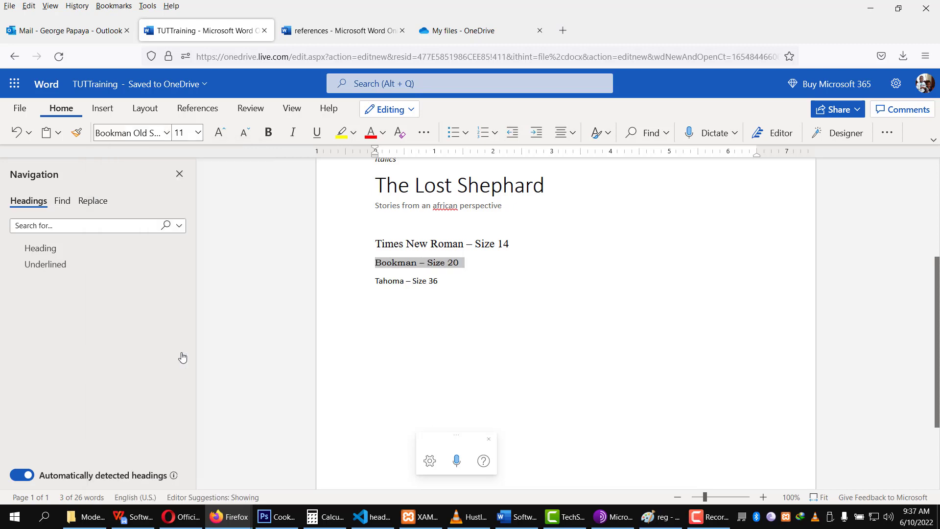
{"action": "left_click", "coordinate": [197, 131]}
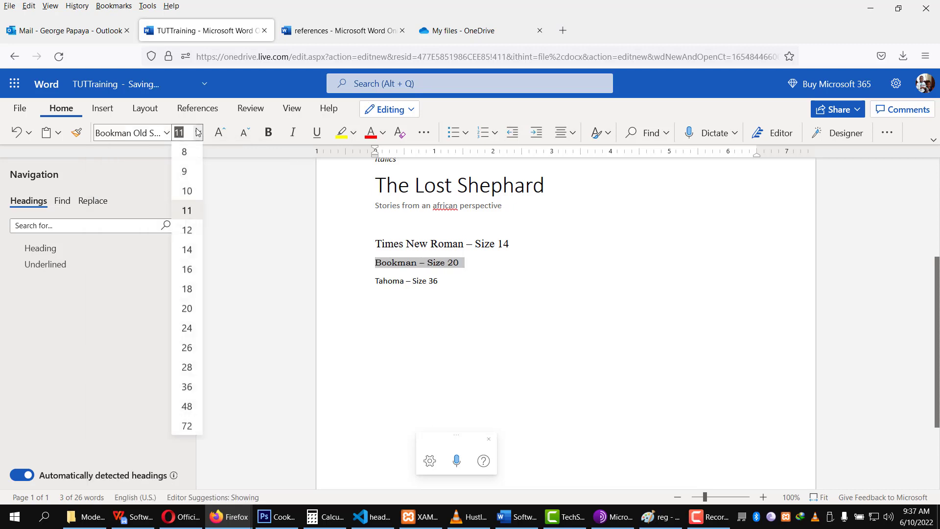
{"action": "left_click", "coordinate": [192, 313]}
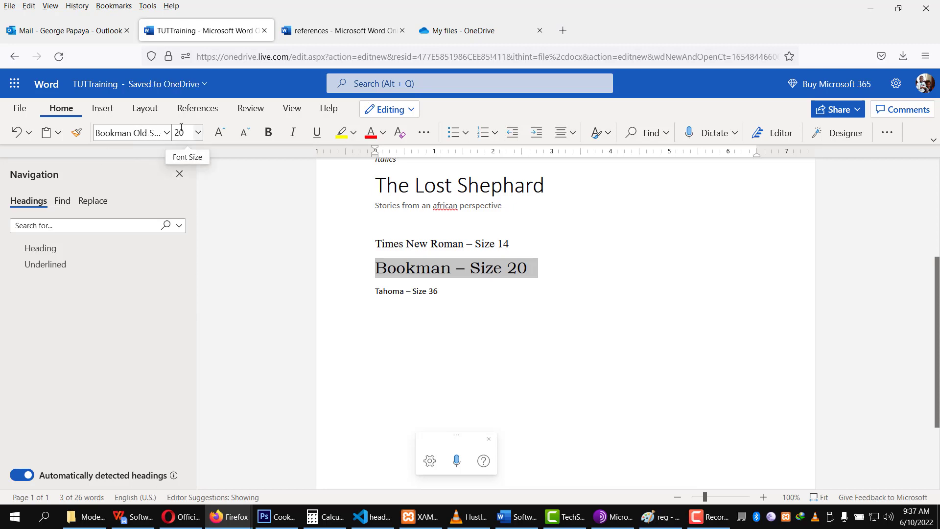
- Format the "Tahoma – Size 36" line in the Tahoma font at font size 36
{"action": "left_click_drag", "start_coordinate": [450, 288], "coordinate": [365, 294]}
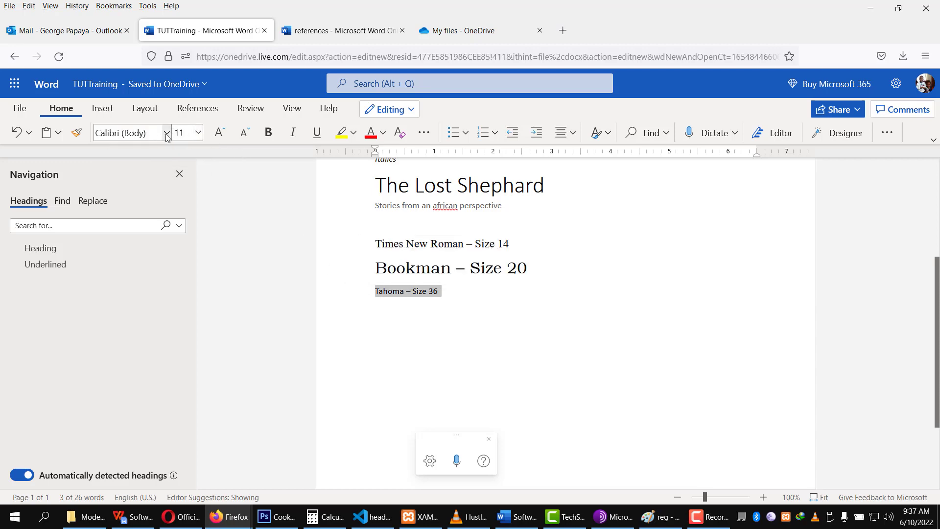
{"action": "left_click", "coordinate": [167, 133]}
{"action": "scroll", "coordinate": [147, 311], "scroll_direction": "down", "scroll_amount": 9}
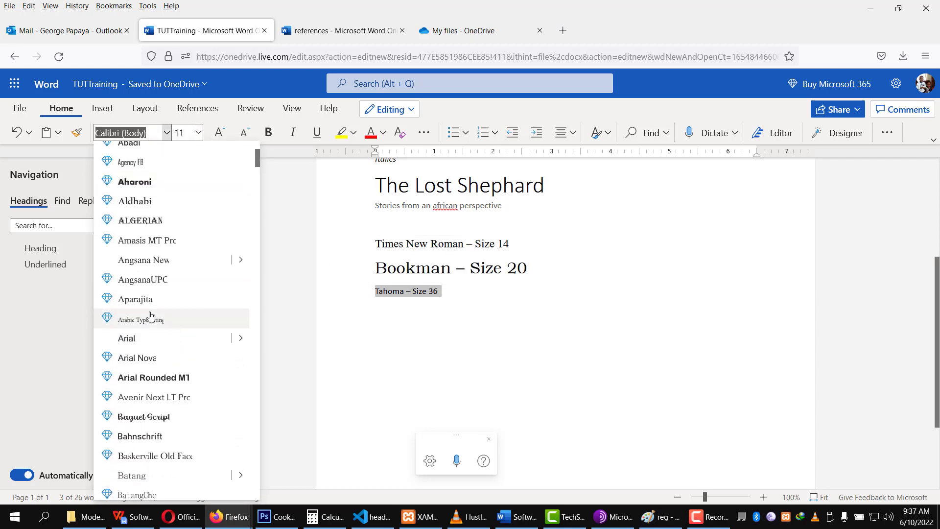
{"action": "scroll", "coordinate": [150, 316], "scroll_direction": "down", "scroll_amount": 10}
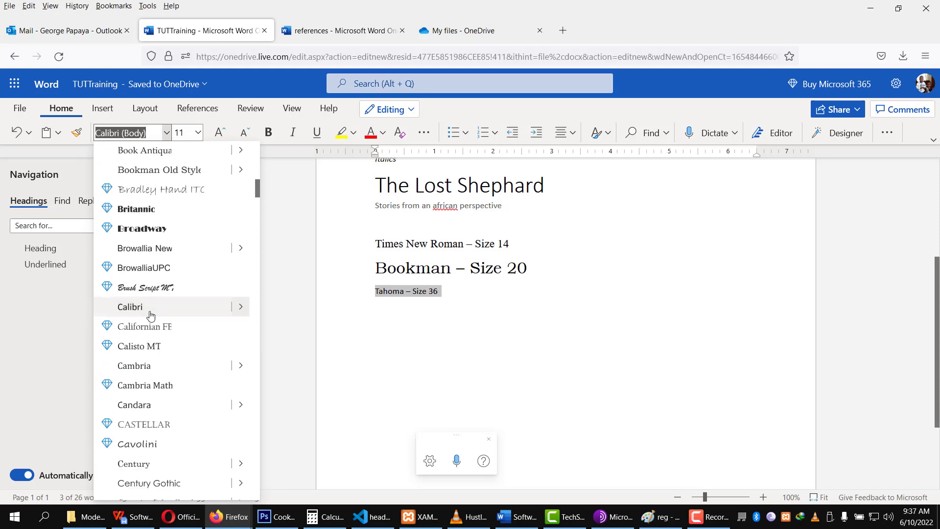
{"action": "scroll", "coordinate": [151, 316], "scroll_direction": "down", "scroll_amount": 10}
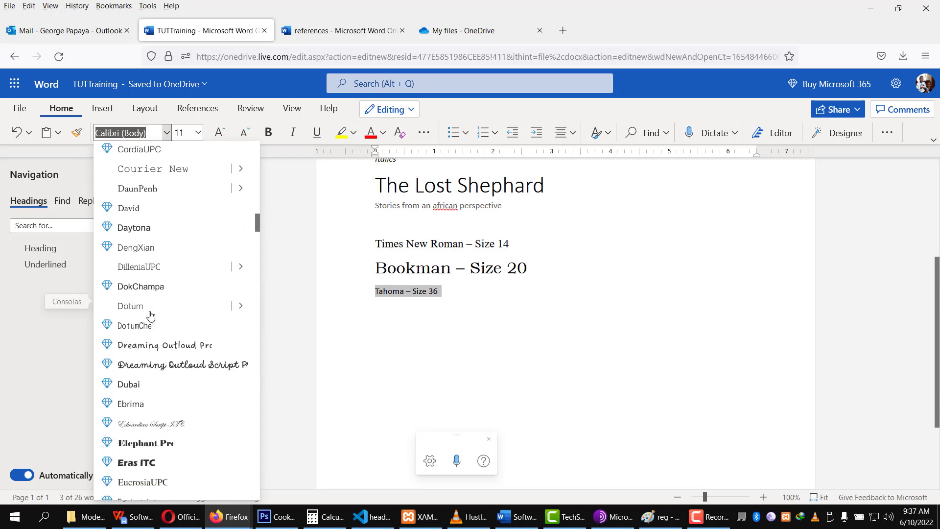
{"action": "scroll", "coordinate": [150, 316], "scroll_direction": "down", "scroll_amount": 10}
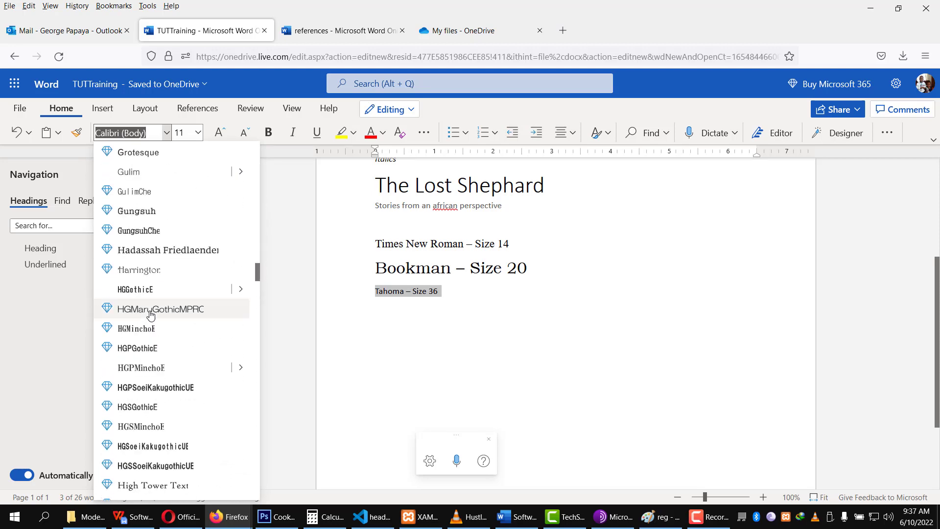
{"action": "scroll", "coordinate": [151, 315], "scroll_direction": "down", "scroll_amount": 10}
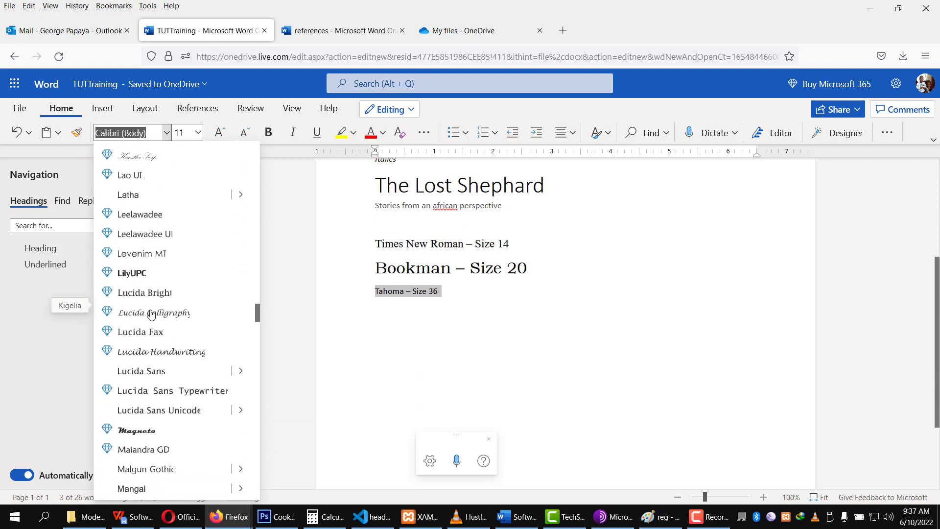
{"action": "scroll", "coordinate": [151, 314], "scroll_direction": "down", "scroll_amount": 10}
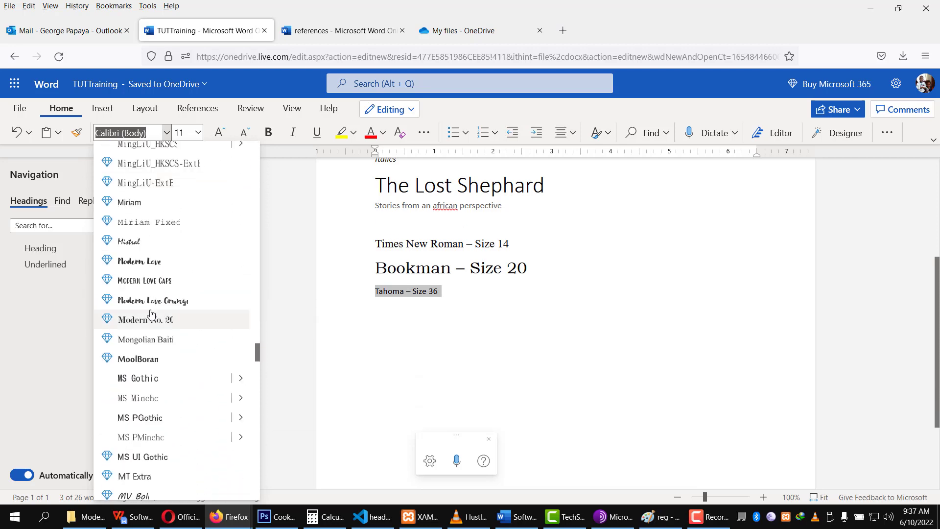
{"action": "scroll", "coordinate": [151, 314], "scroll_direction": "down", "scroll_amount": 10}
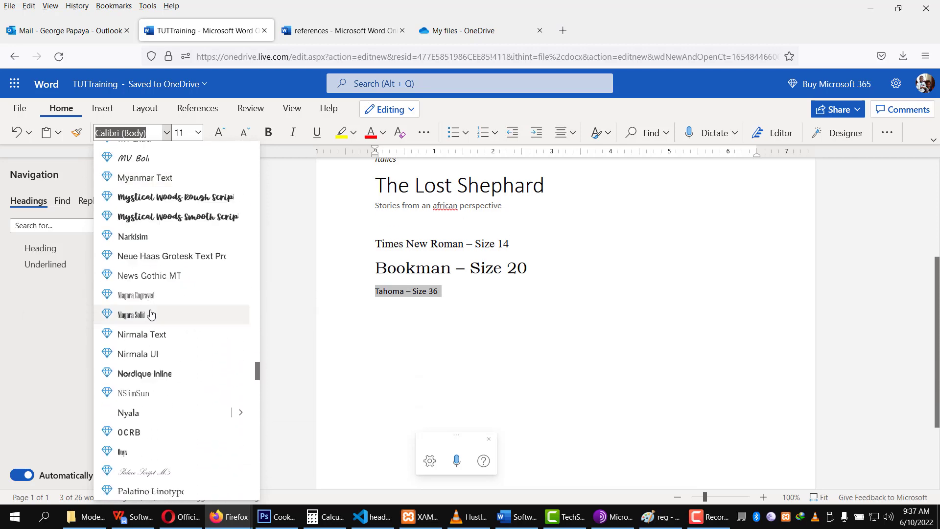
{"action": "scroll", "coordinate": [151, 314], "scroll_direction": "down", "scroll_amount": 10}
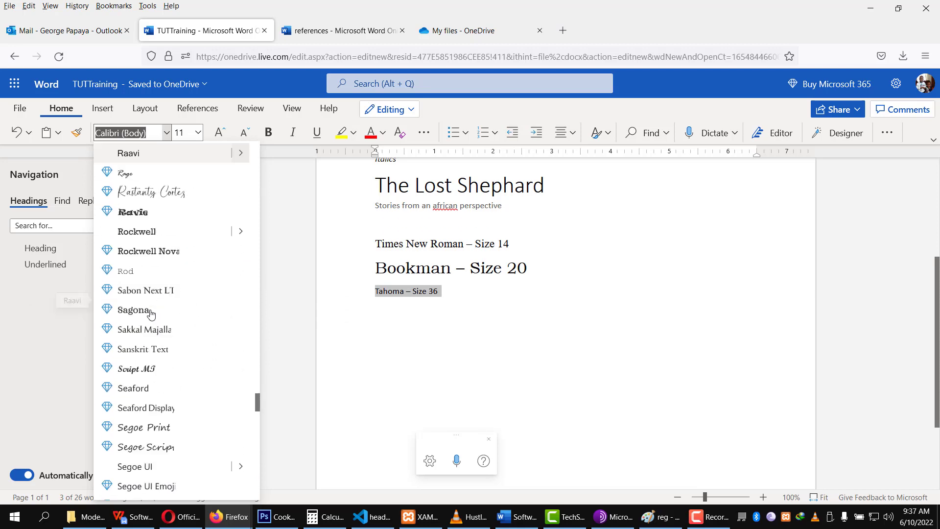
{"action": "scroll", "coordinate": [151, 314], "scroll_direction": "down", "scroll_amount": 10}
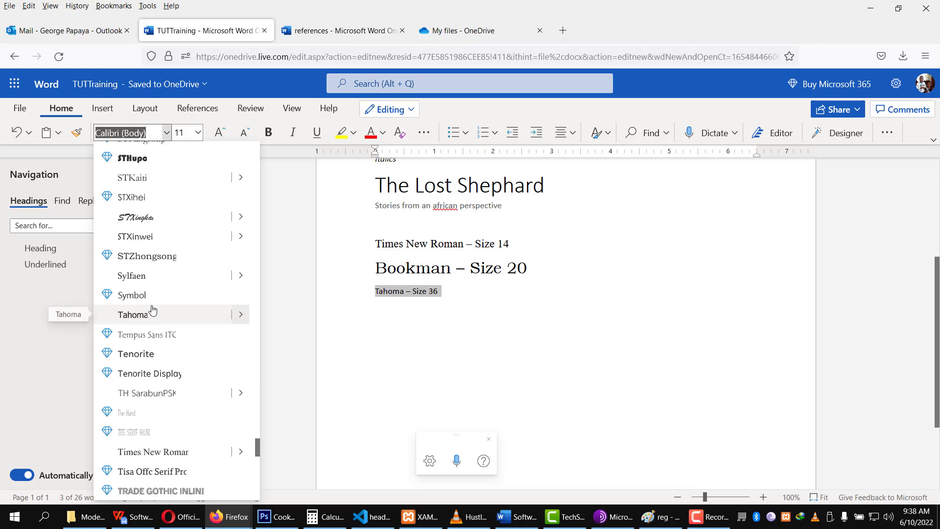
{"action": "left_click", "coordinate": [166, 315]}
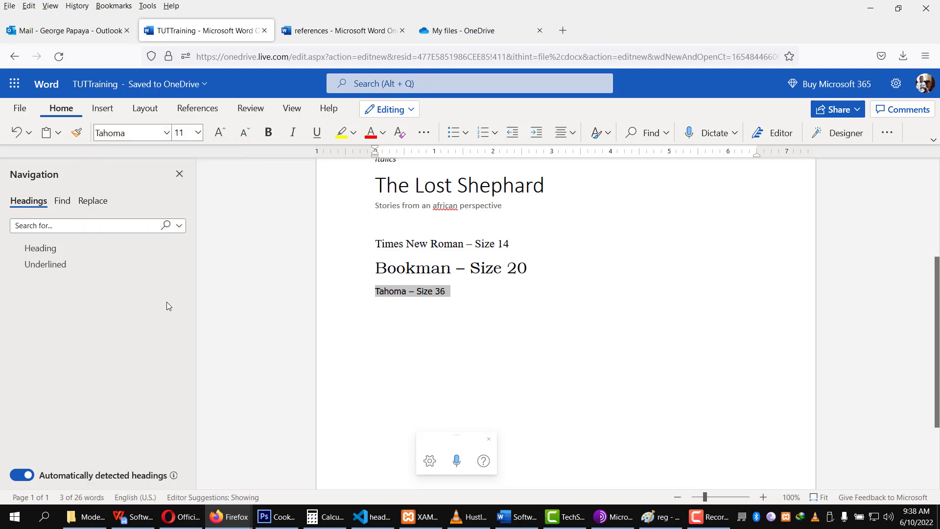
{"action": "left_click", "coordinate": [197, 136]}
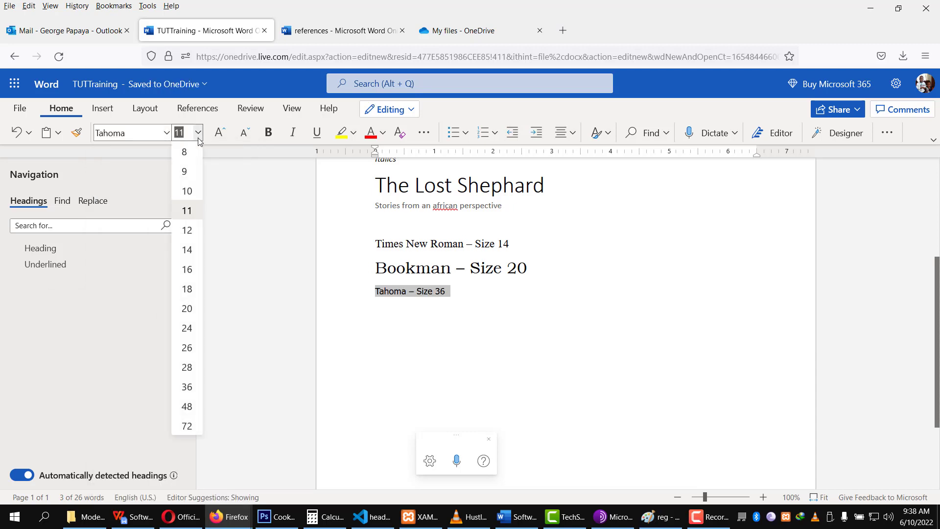
{"action": "left_click", "coordinate": [187, 387]}
{"action": "left_click", "coordinate": [532, 386]}
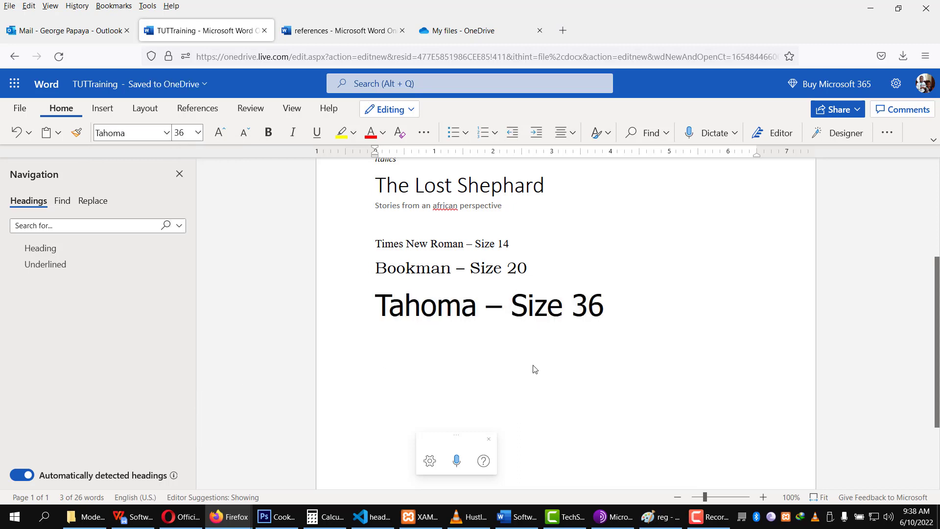
- Enlarge the "Underlined" text by repeated font size increments until it is about as large as the title "The Lost Shephard"
{"action": "scroll", "coordinate": [535, 371], "scroll_direction": "up", "scroll_amount": 1}
{"action": "scroll", "coordinate": [536, 372], "scroll_direction": "up", "scroll_amount": 4}
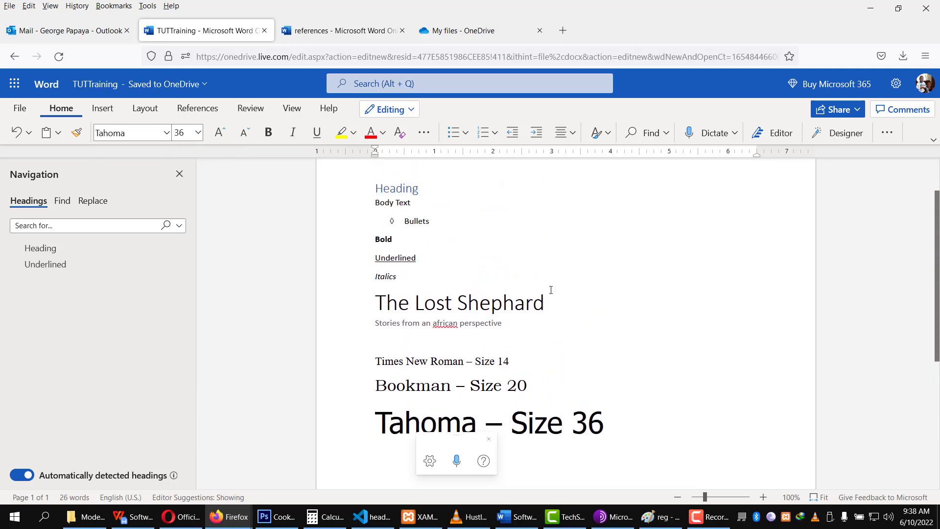
{"action": "scroll", "coordinate": [553, 295], "scroll_direction": "up", "scroll_amount": 3}
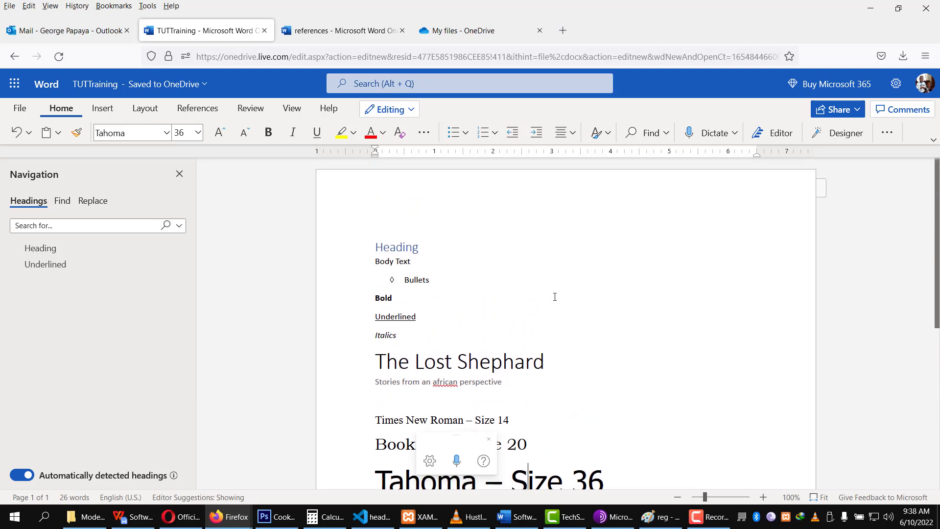
{"action": "scroll", "coordinate": [555, 297], "scroll_direction": "down", "scroll_amount": 5}
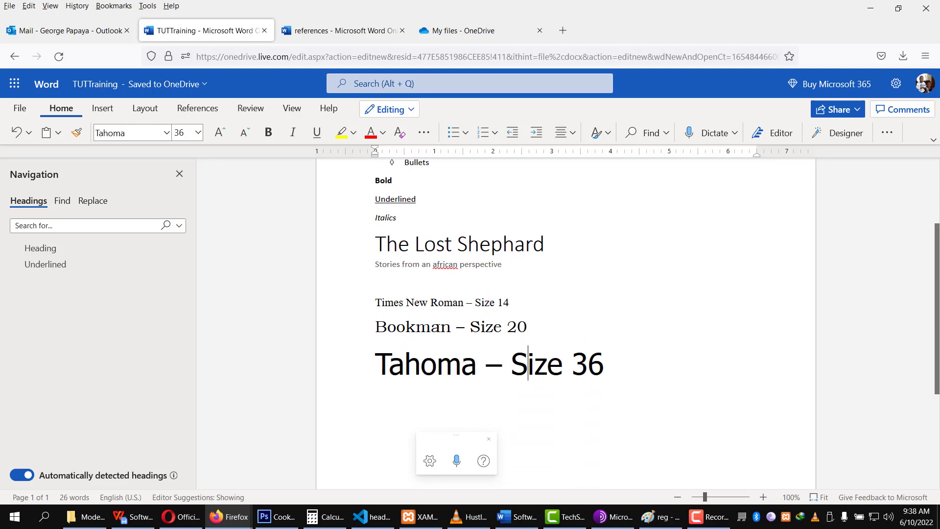
{"action": "scroll", "coordinate": [564, 370], "scroll_direction": "up", "scroll_amount": 2}
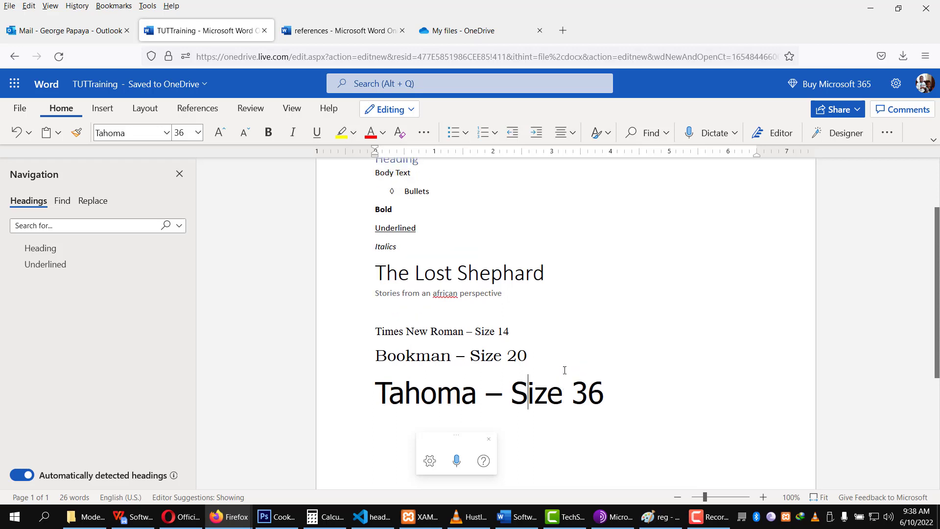
{"action": "scroll", "coordinate": [565, 371], "scroll_direction": "up", "scroll_amount": 2}
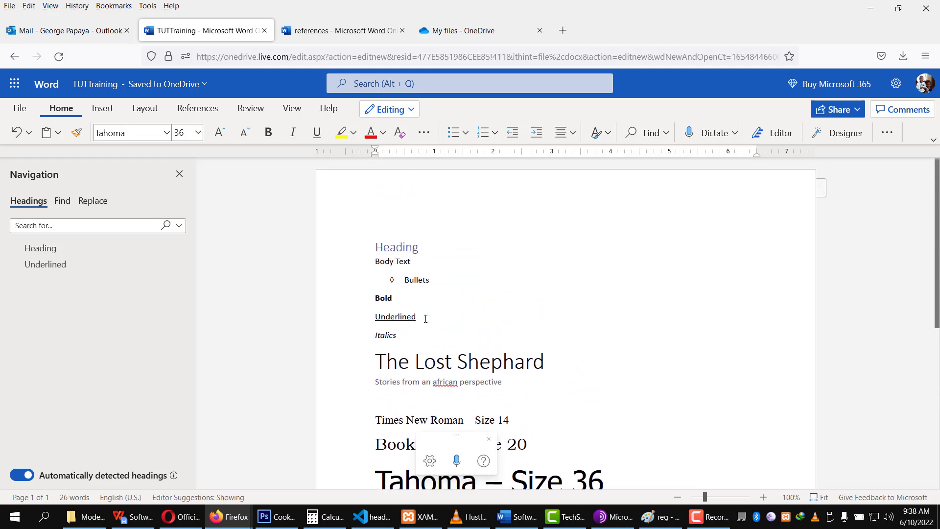
{"action": "left_click_drag", "start_coordinate": [418, 316], "coordinate": [373, 317]}
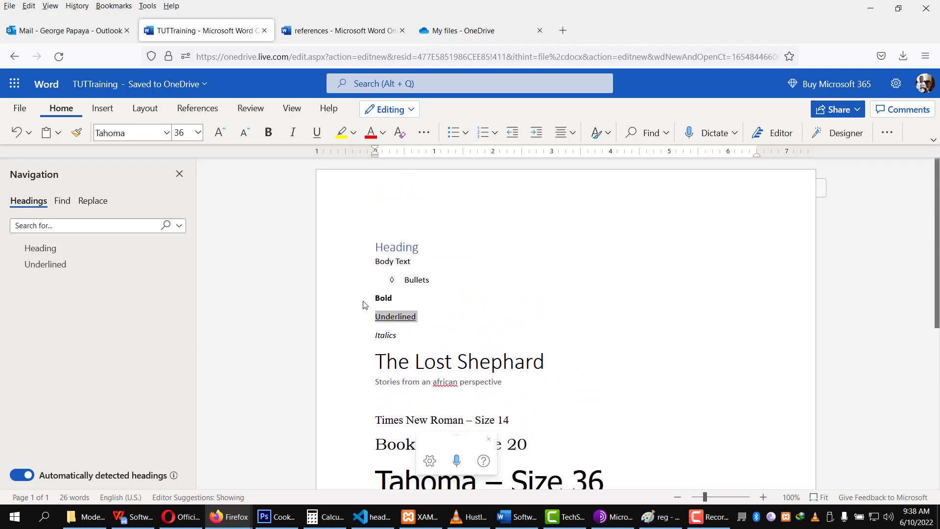
{"action": "left_click", "coordinate": [225, 137]}
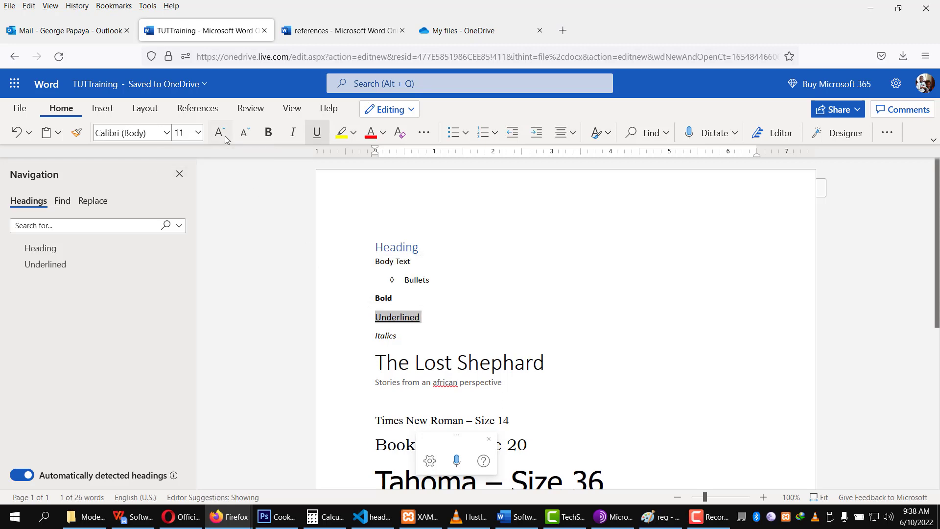
{"action": "left_click", "coordinate": [225, 137]}
{"action": "left_click", "coordinate": [219, 133]}
{"action": "left_click", "coordinate": [220, 132]}
{"action": "left_click", "coordinate": [220, 132]}
{"action": "left_click", "coordinate": [220, 132]}
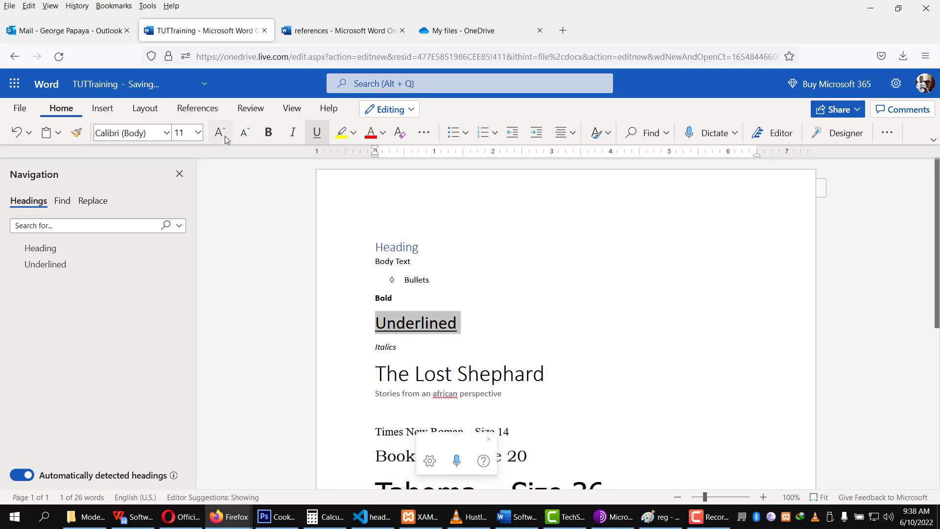
{"action": "left_click", "coordinate": [220, 132]}
{"action": "left_click", "coordinate": [225, 137]}
{"action": "left_click", "coordinate": [225, 138]}
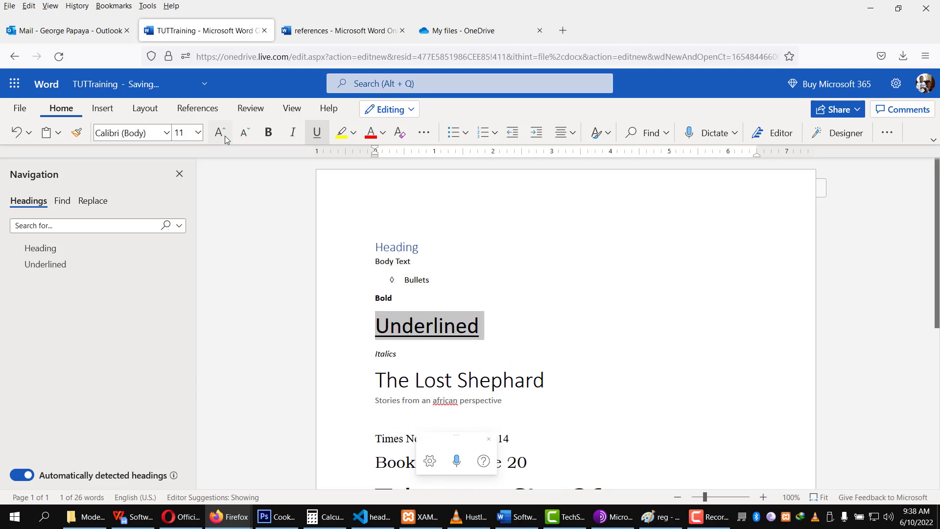
- Shrink the "Bold" line step by step to font size 8
{"action": "left_click", "coordinate": [405, 303]}
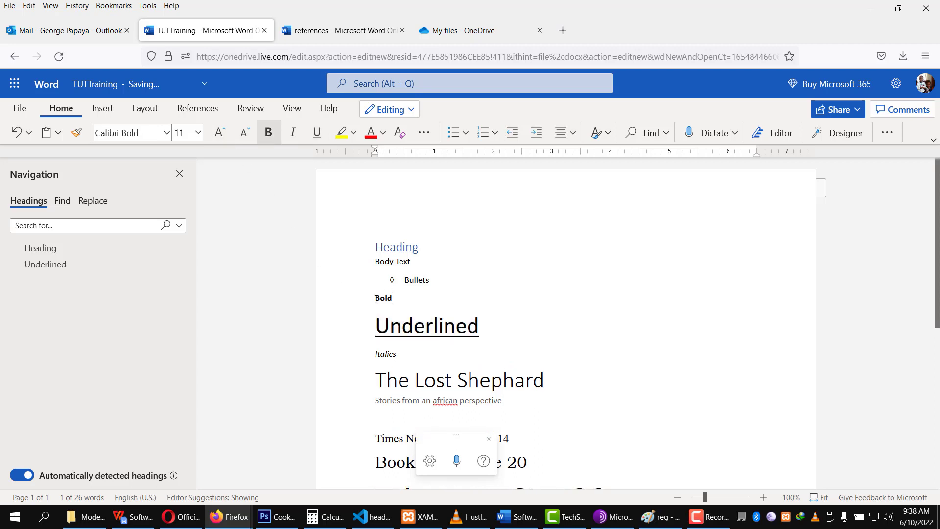
{"action": "left_click", "coordinate": [361, 300]}
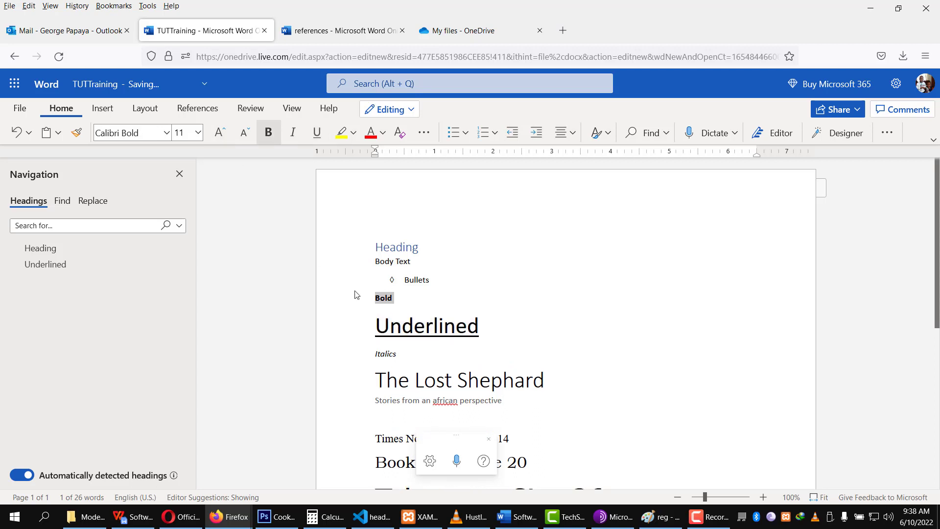
{"action": "left_click", "coordinate": [245, 132]}
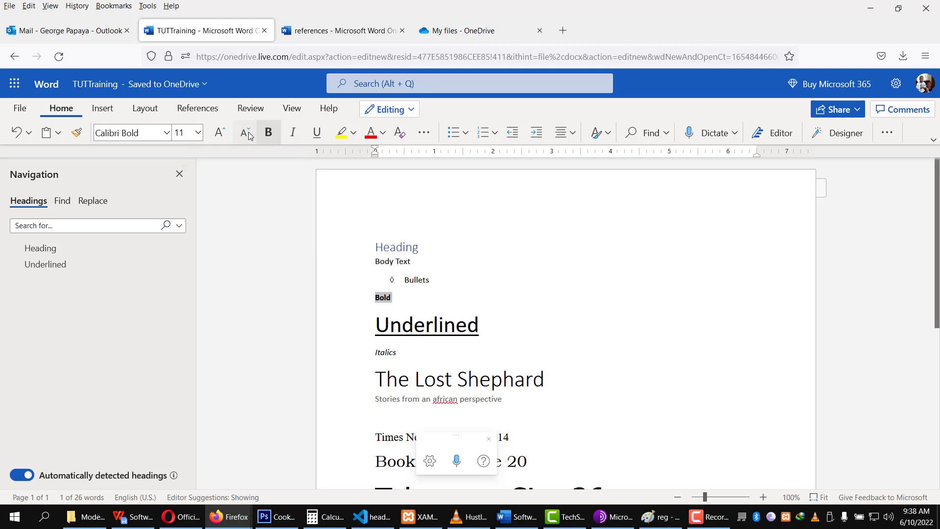
{"action": "left_click", "coordinate": [245, 133]}
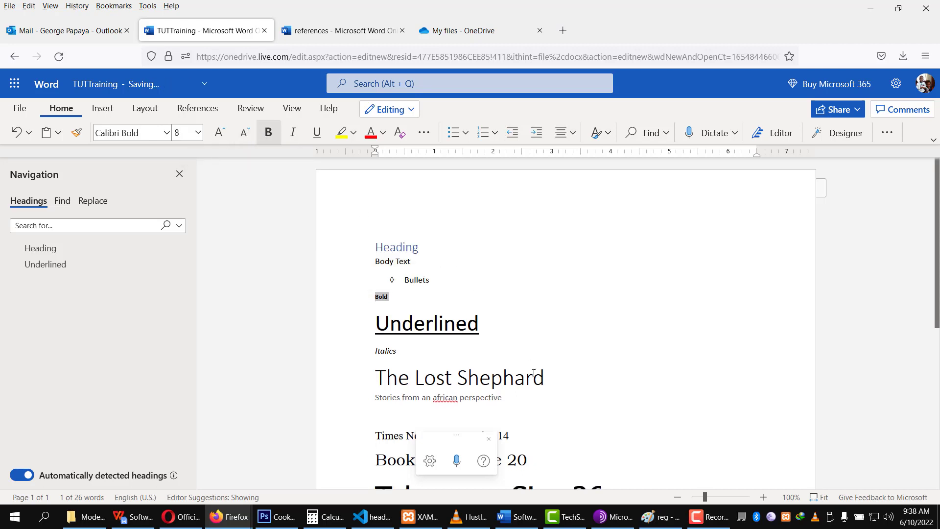
- Reduce the font size of the "Underlined" text by two decrements
{"action": "double_click", "coordinate": [417, 319]}
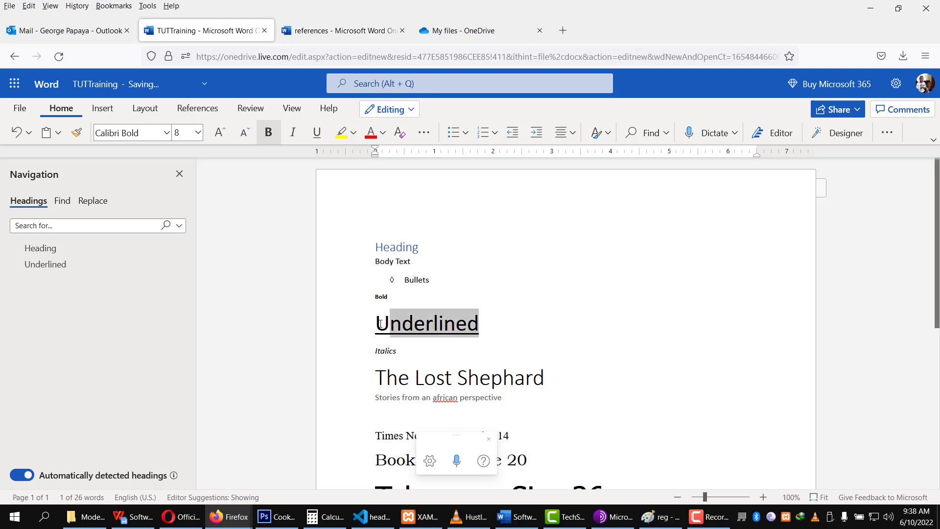
{"action": "left_click", "coordinate": [246, 136]}
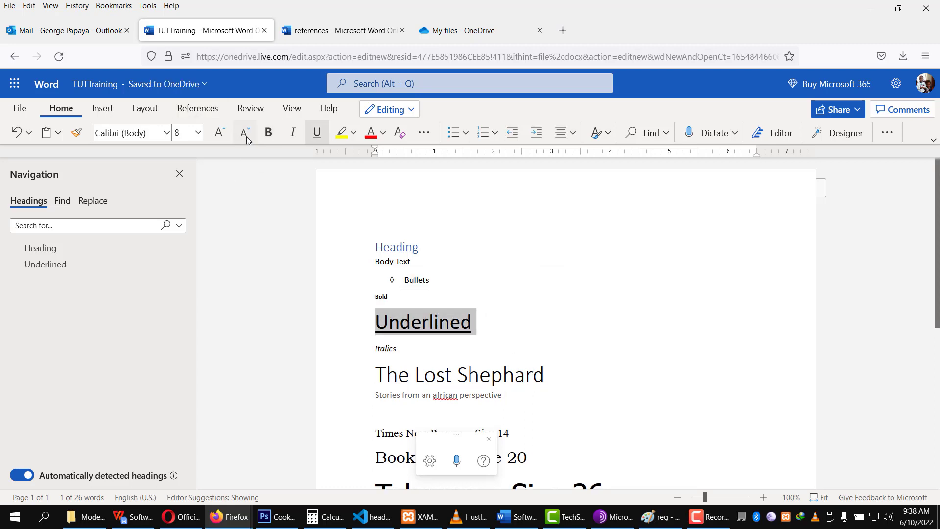
{"action": "left_click", "coordinate": [246, 137]}
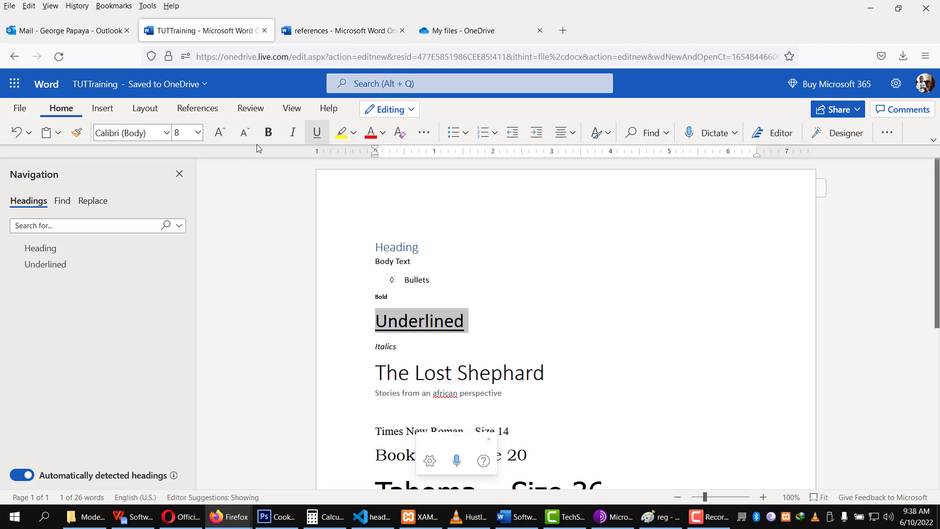
- Start a new empty line below the "Tahoma – Size 36" line
{"action": "scroll", "coordinate": [332, 234], "scroll_direction": "down", "scroll_amount": 5}
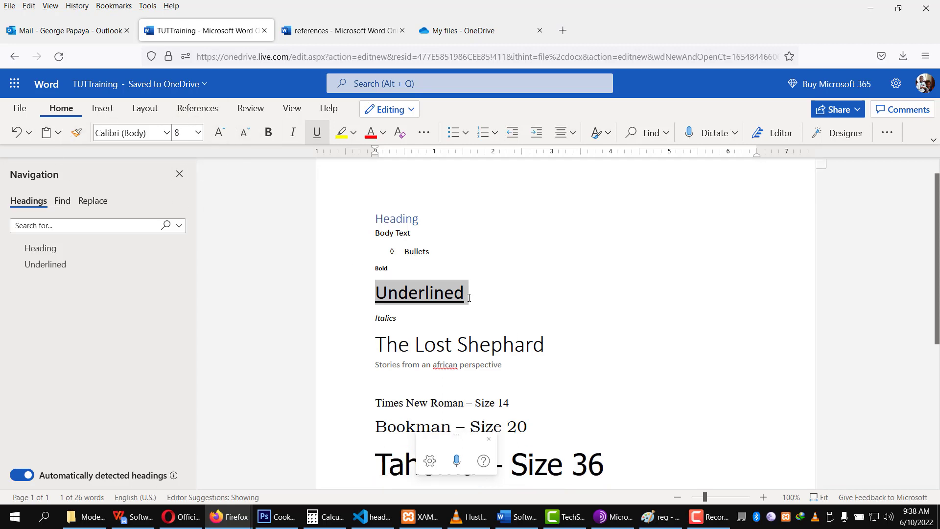
{"action": "left_click", "coordinate": [464, 305]}
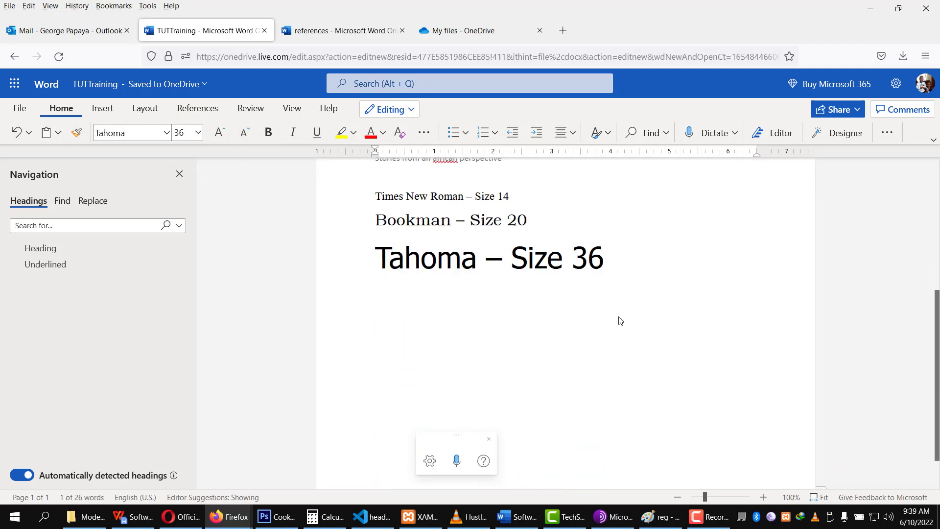
{"action": "key", "text": "End"}
{"action": "key", "text": "Return"}
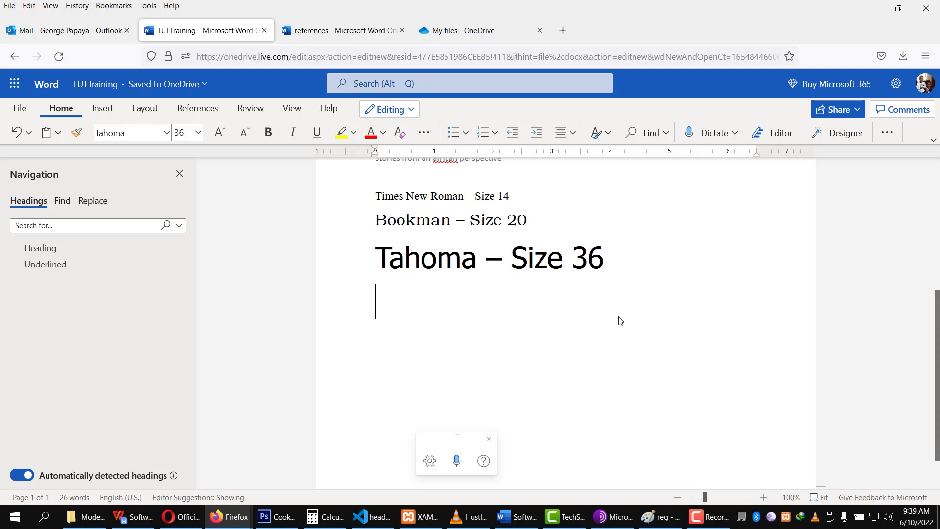
- Enter the filler text "Fhbjbjk uiugu igi" on the empty line below the Tahoma line
{"action": "type", "text": "fhb"}
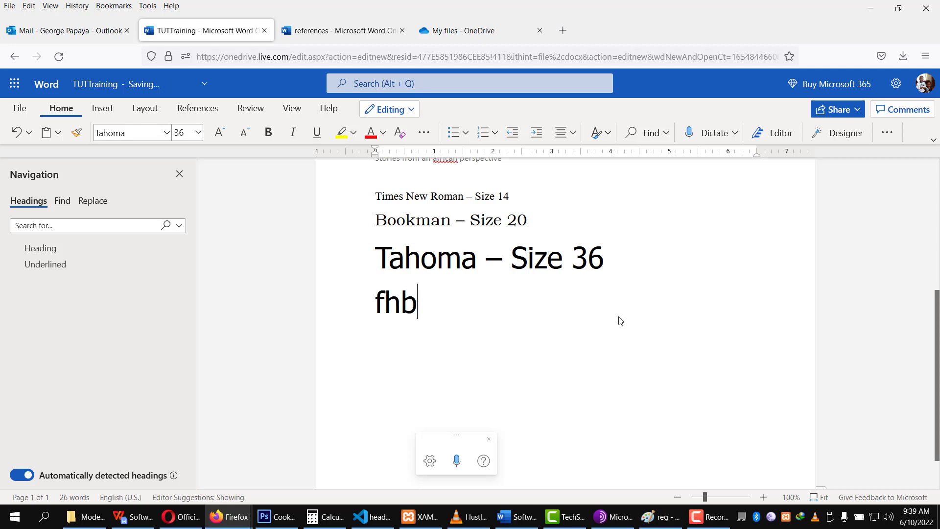
{"action": "type", "text": "jbjk uiugu i"}
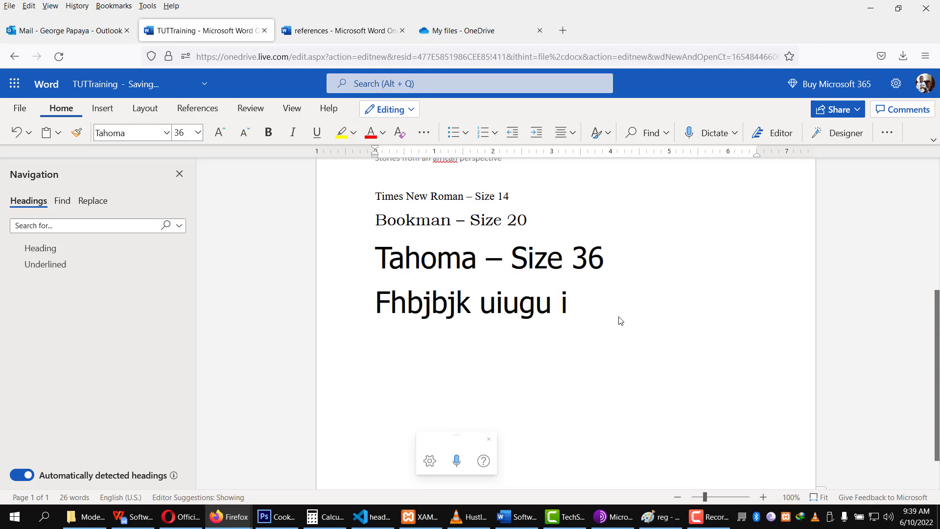
{"action": "type", "text": "gi"}
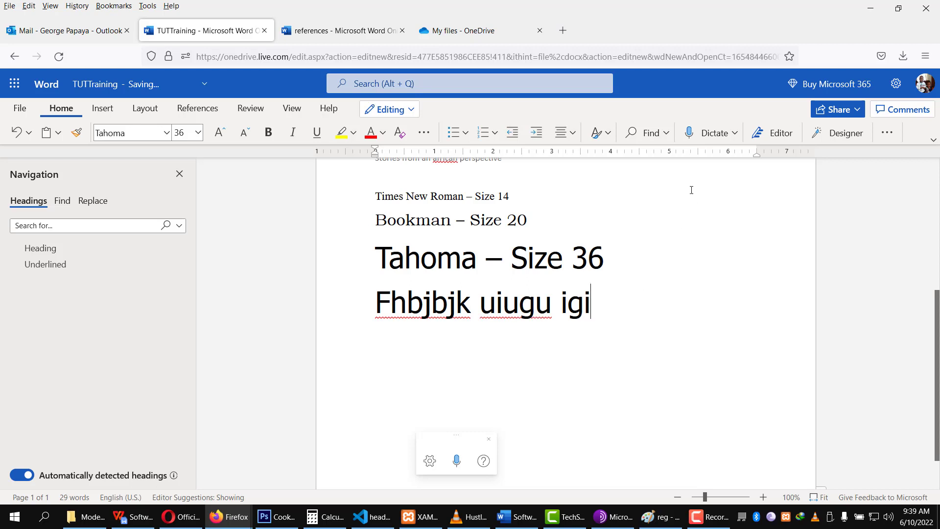
- Undo the entry of the filler text word by word, keeping the empty line below the Tahoma line
{"action": "left_click", "coordinate": [17, 134]}
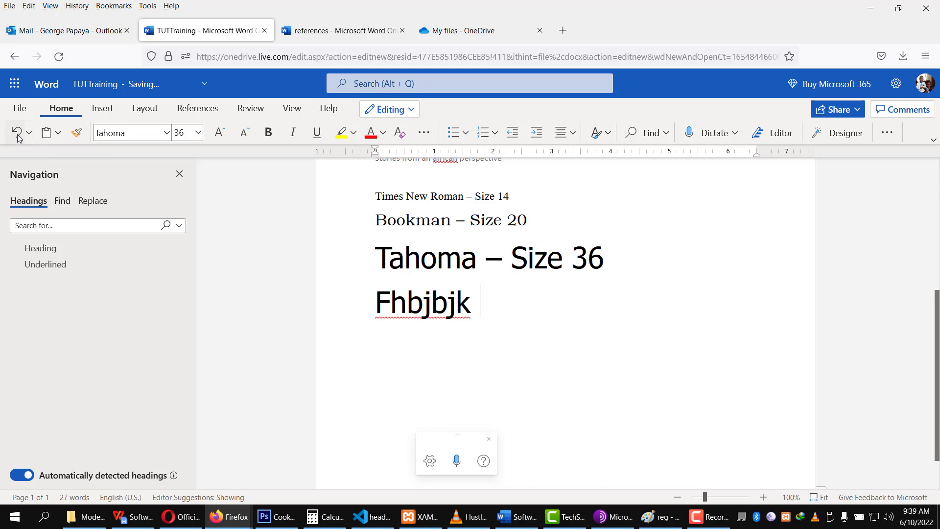
{"action": "left_click", "coordinate": [18, 133]}
{"action": "left_click", "coordinate": [17, 133]}
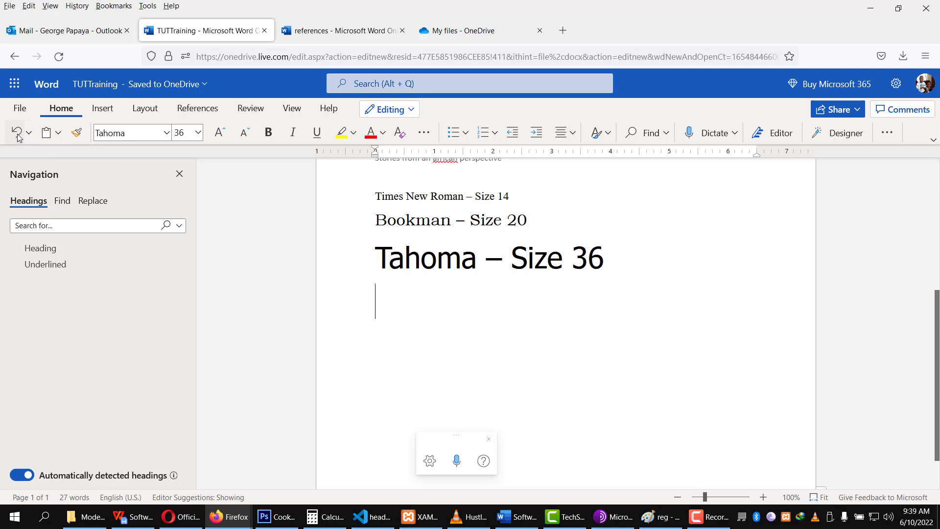